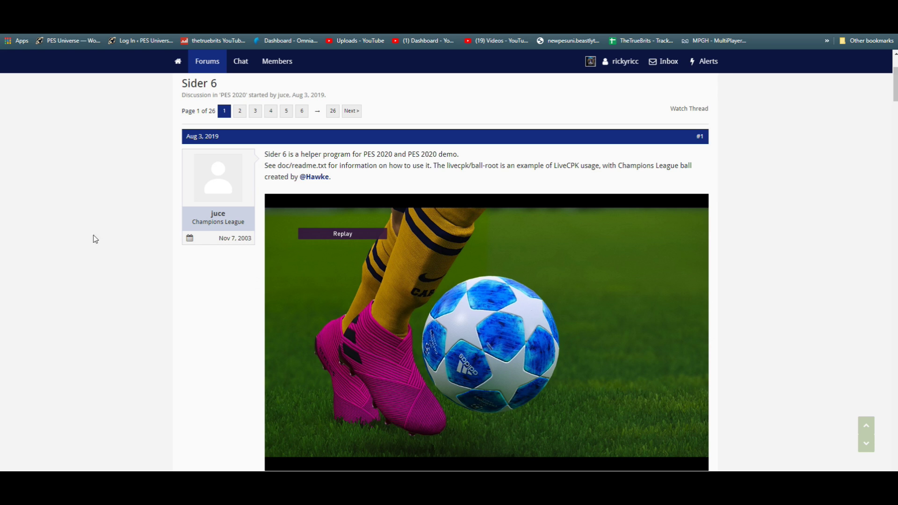
scroll(238, 131, up, 3)
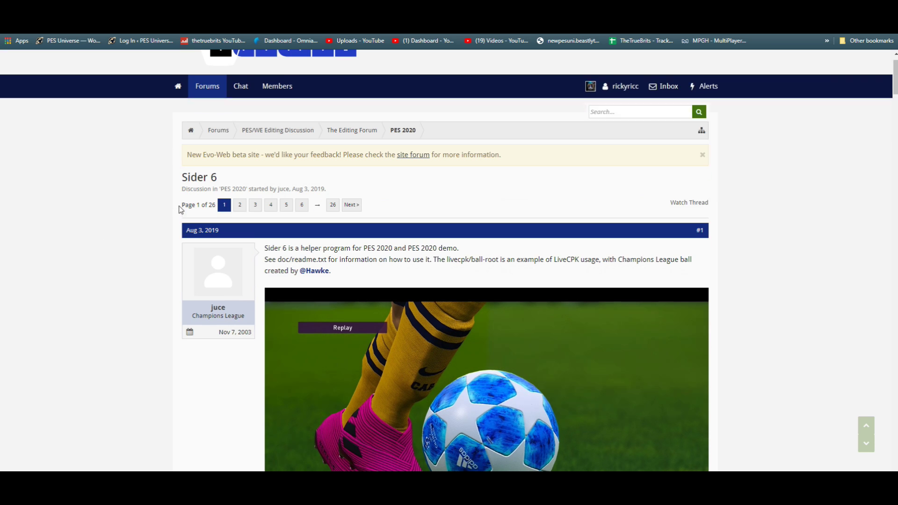
right_click(416, 171)
click(415, 171)
scroll(46, 274, down, 2)
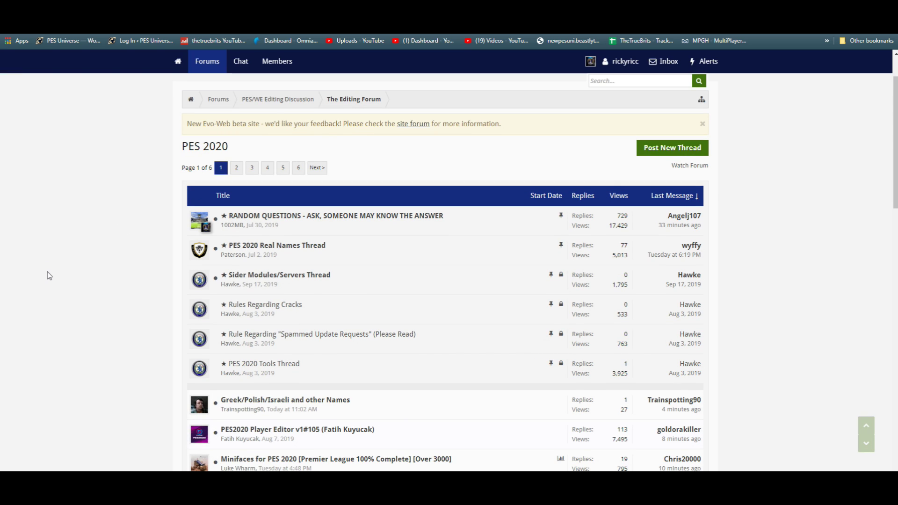
scroll(48, 276, down, 3)
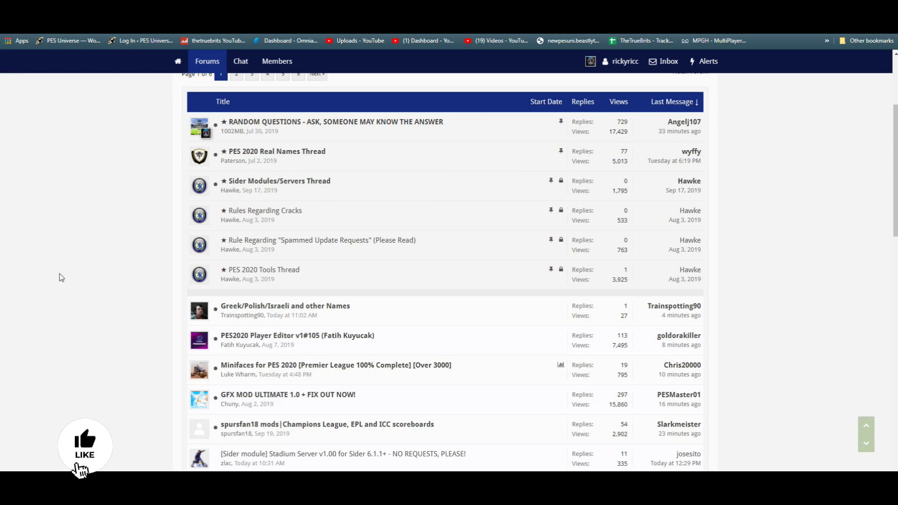
scroll(61, 278, up, 2)
scroll(61, 275, up, 3)
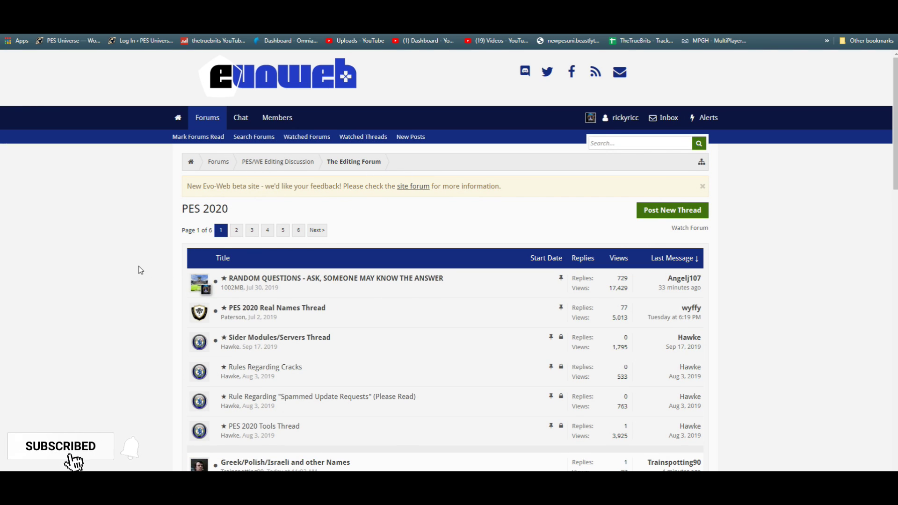
scroll(139, 267, down, 5)
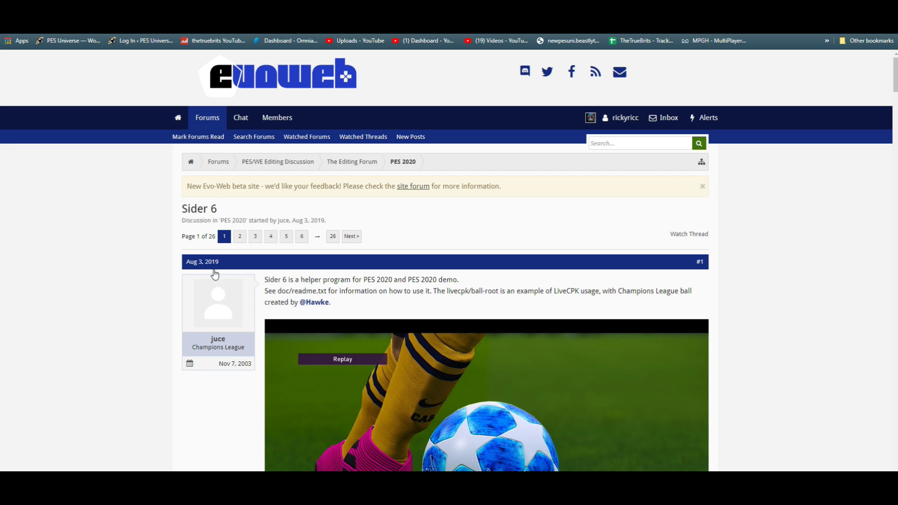
Step: Scroll the Evo-Web thread down to the sider-6.1.1 download, highlighting the 6.1.1 version number
scroll(133, 290, down, 8)
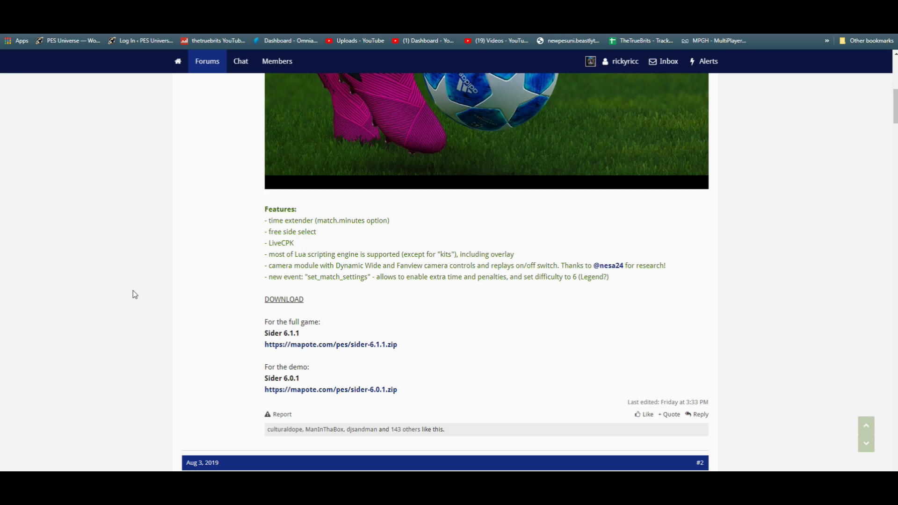
drag(300, 333, 283, 333)
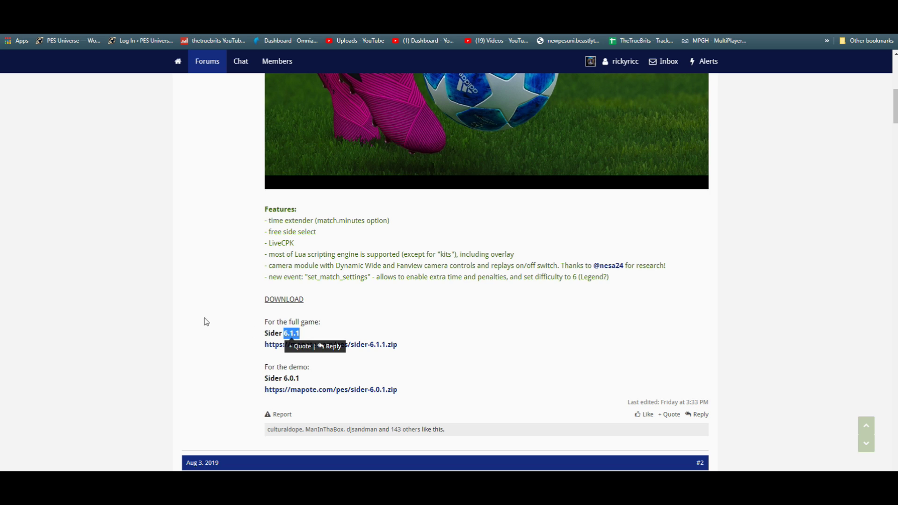
click(166, 281)
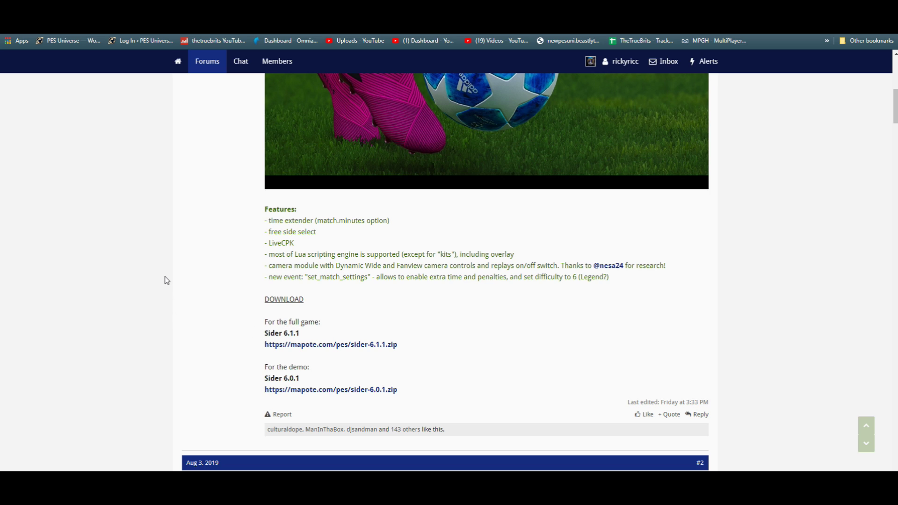
scroll(468, 290, down, 1)
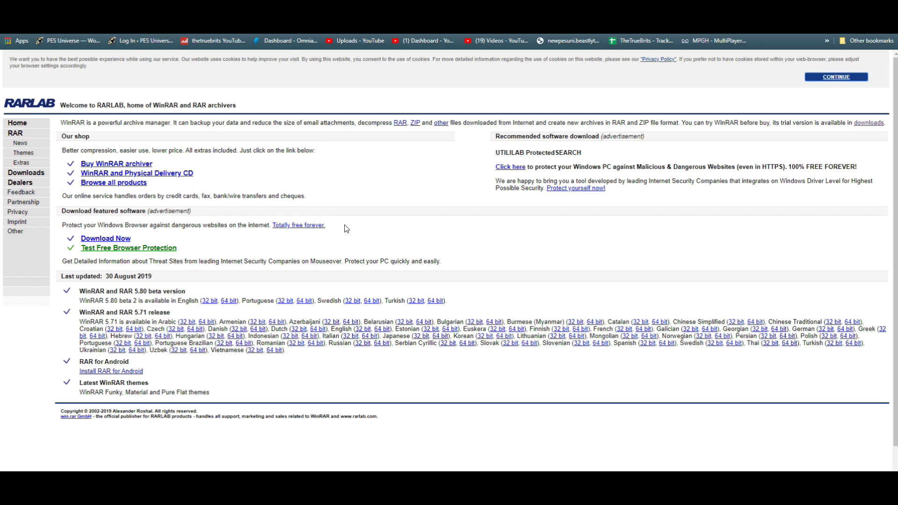
Step: Go to the RARLAB Downloads page and scroll to the WinRAR 5.71 release tables
click(27, 173)
scroll(382, 261, down, 9)
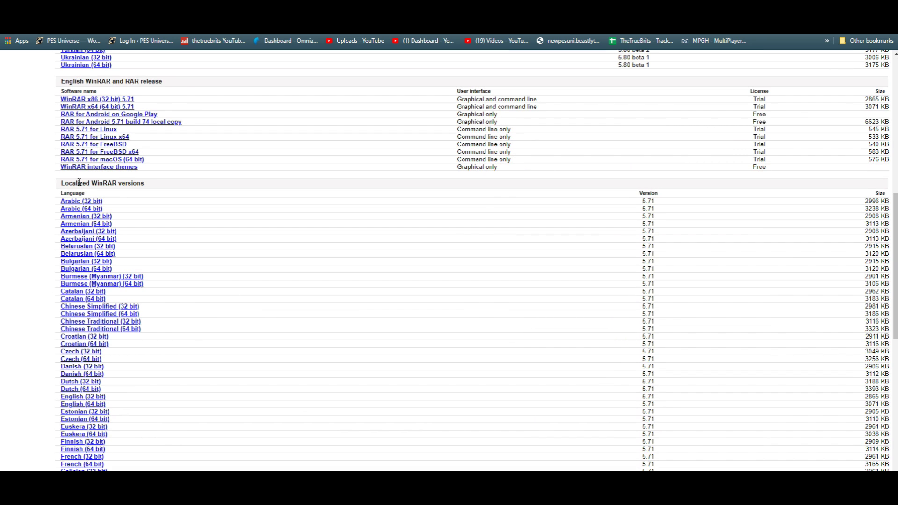
drag(69, 183, 129, 180)
scroll(215, 219, down, 3)
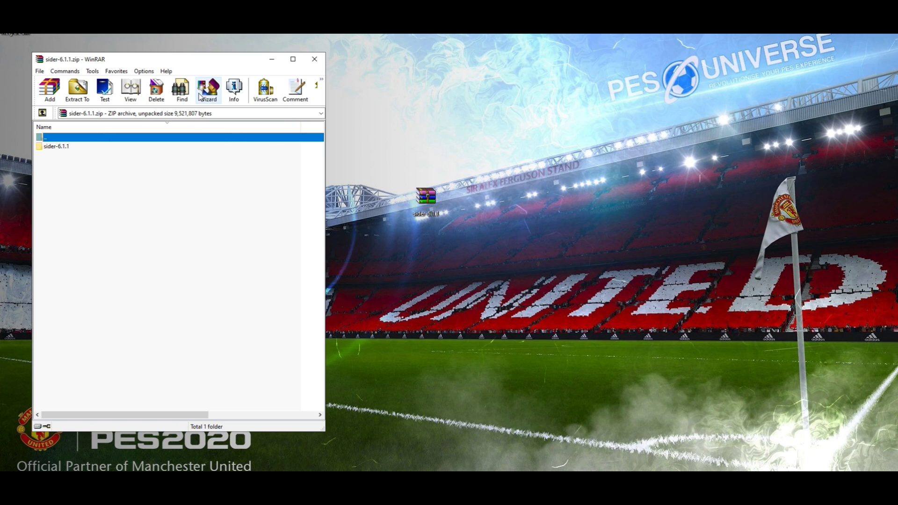
Step: Inspect the files of the sider-6.1.1 folder inside the archive, then return to the archive root
drag(123, 62, 360, 82)
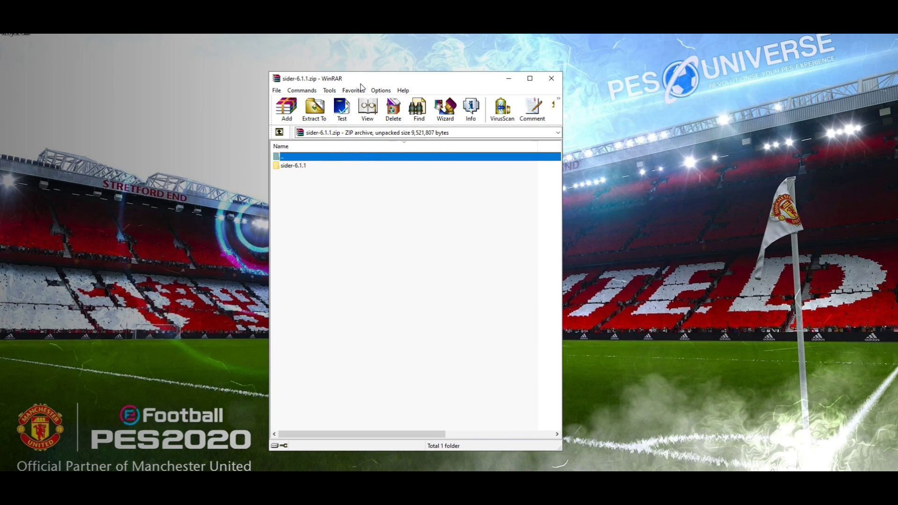
double_click(300, 165)
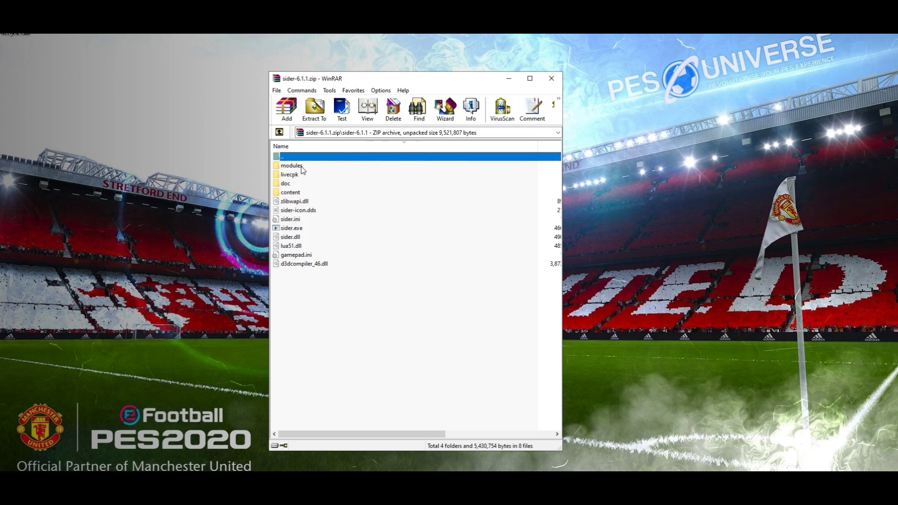
drag(337, 310, 306, 166)
click(397, 375)
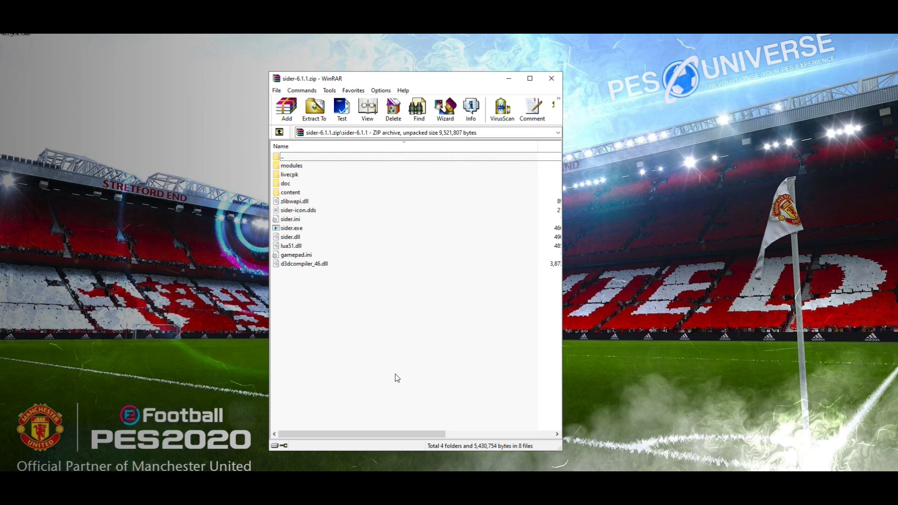
double_click(354, 159)
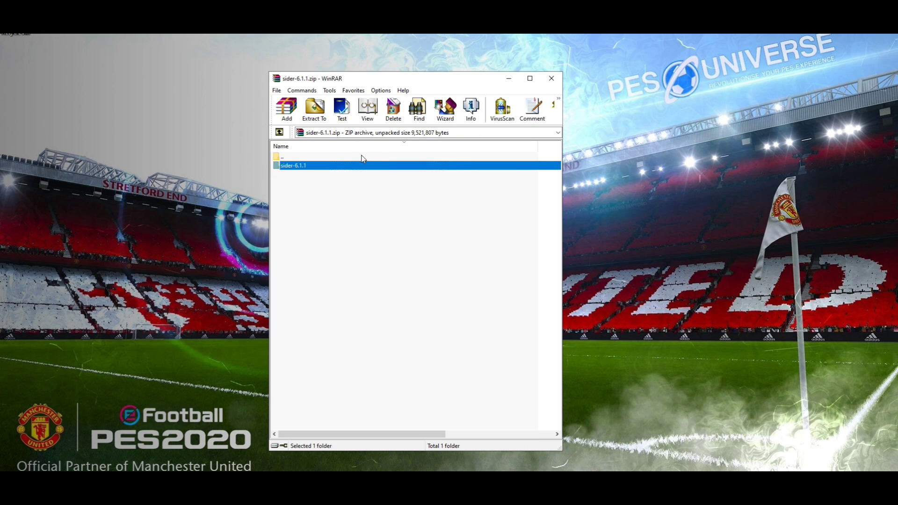
drag(392, 80, 206, 73)
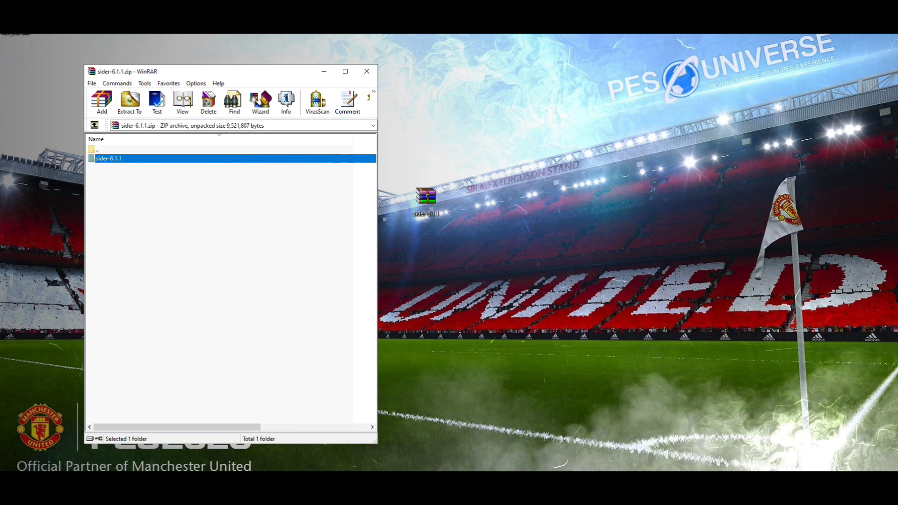
Step: Open the eFootball PES 2020 game folder in a new File Explorer window and review its files
key(super+e)
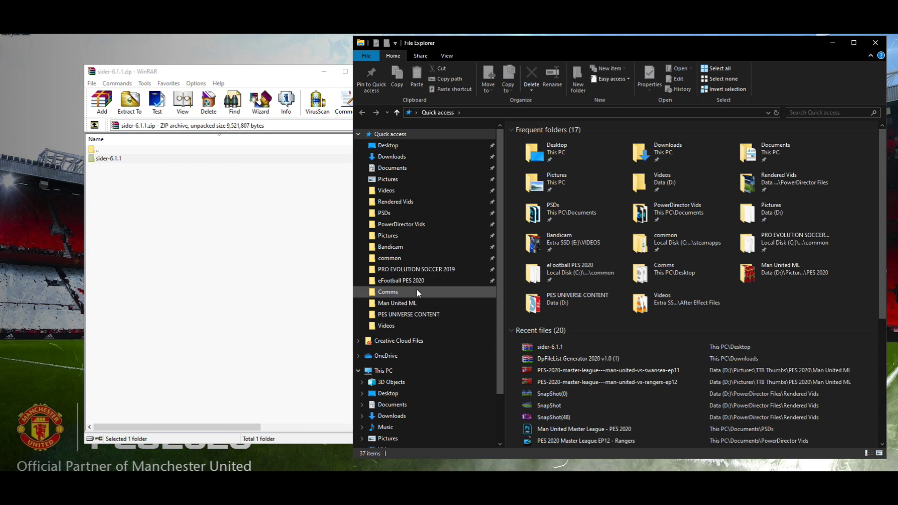
click(415, 281)
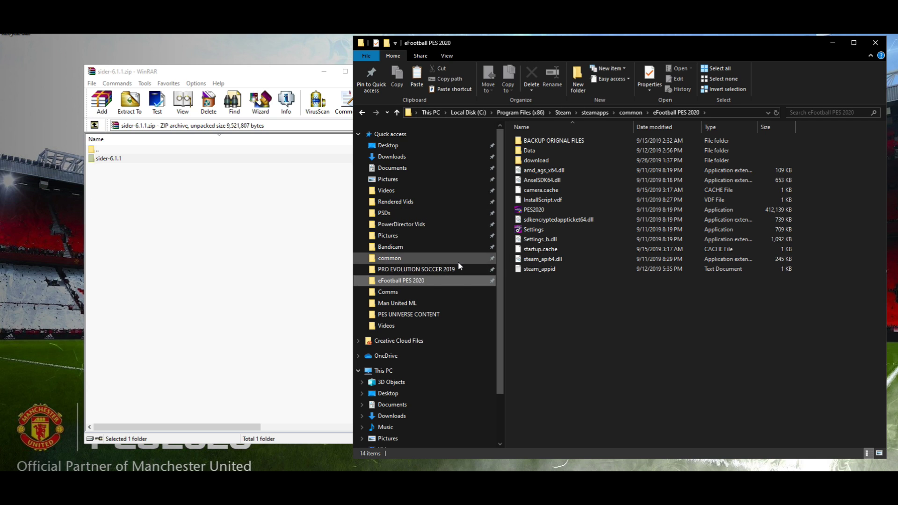
drag(499, 283, 463, 281)
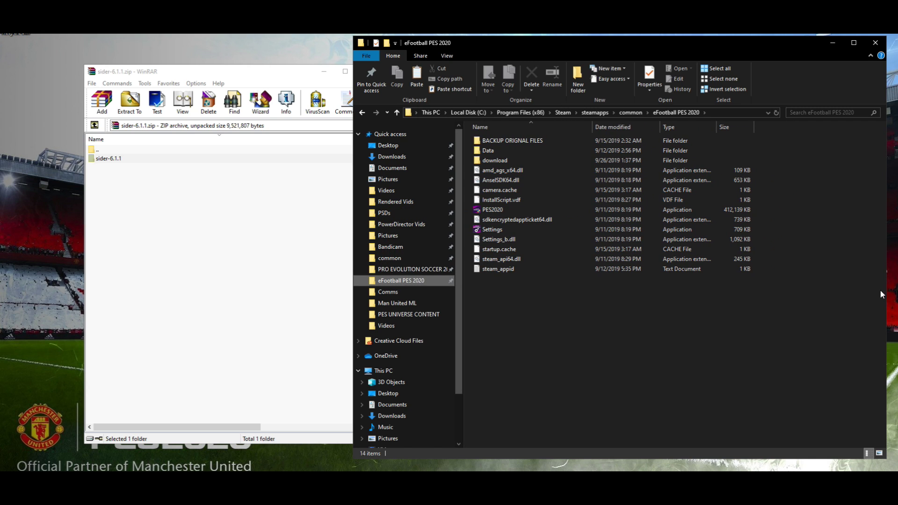
drag(591, 352, 475, 38)
drag(273, 76, 210, 73)
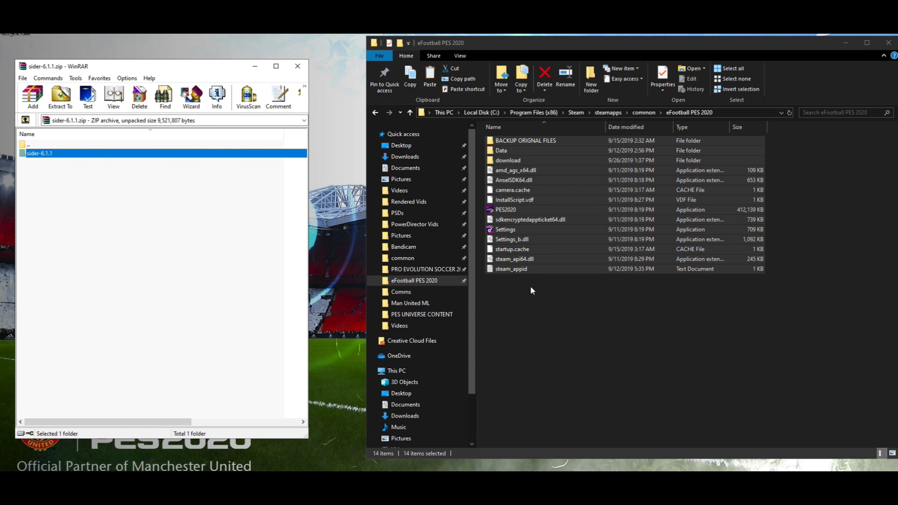
click(534, 344)
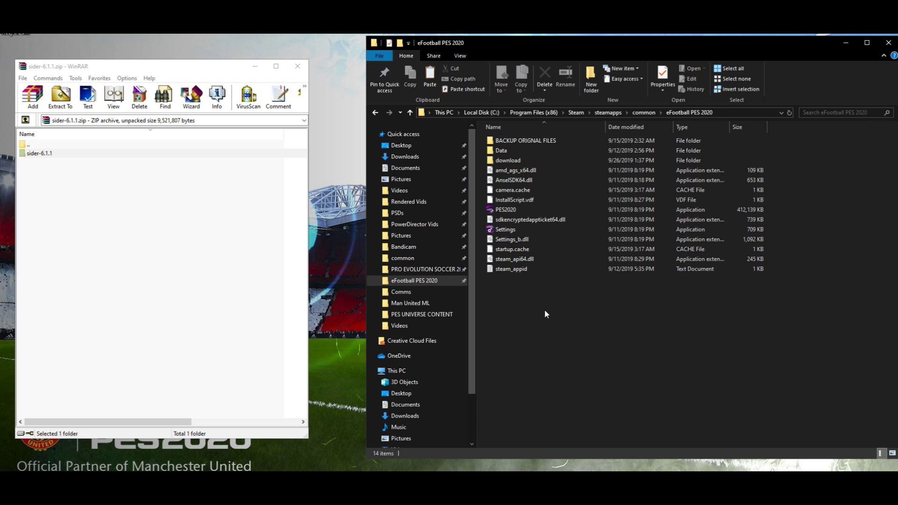
Step: Point out steam_api64.dll, steam_appid, Settings and PES2020, then check the BACKUP ORIGNAL FILES folder
drag(545, 309, 511, 255)
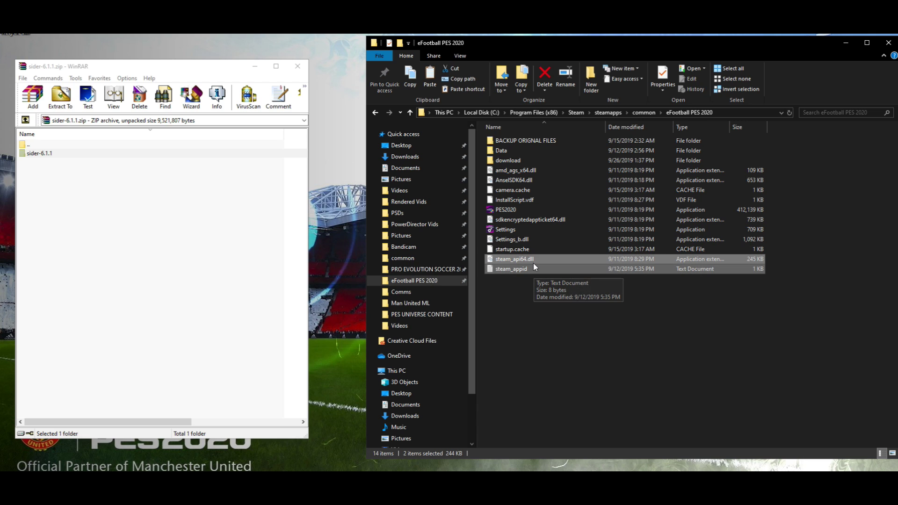
click(534, 326)
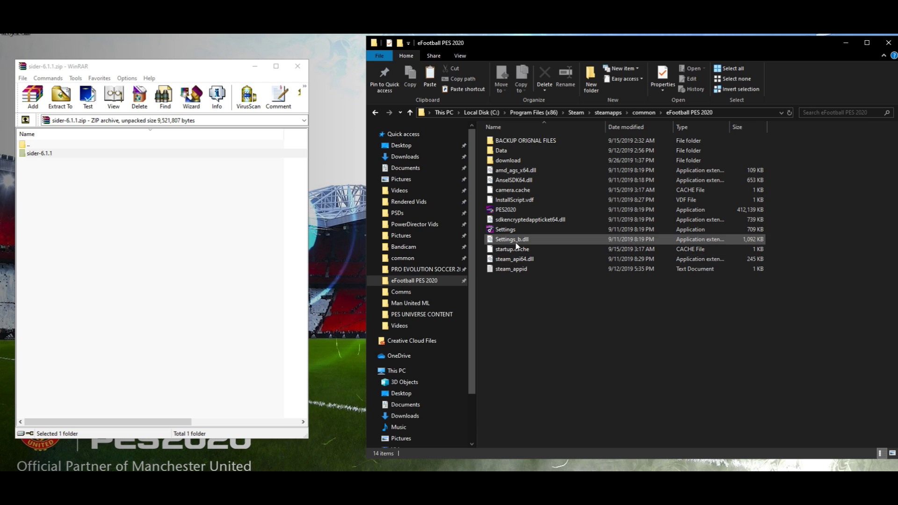
click(524, 229)
click(513, 208)
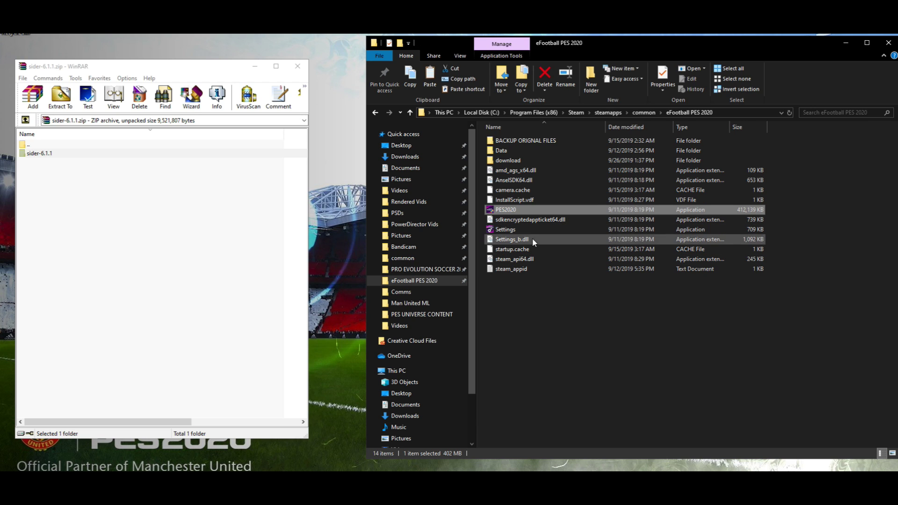
double_click(515, 141)
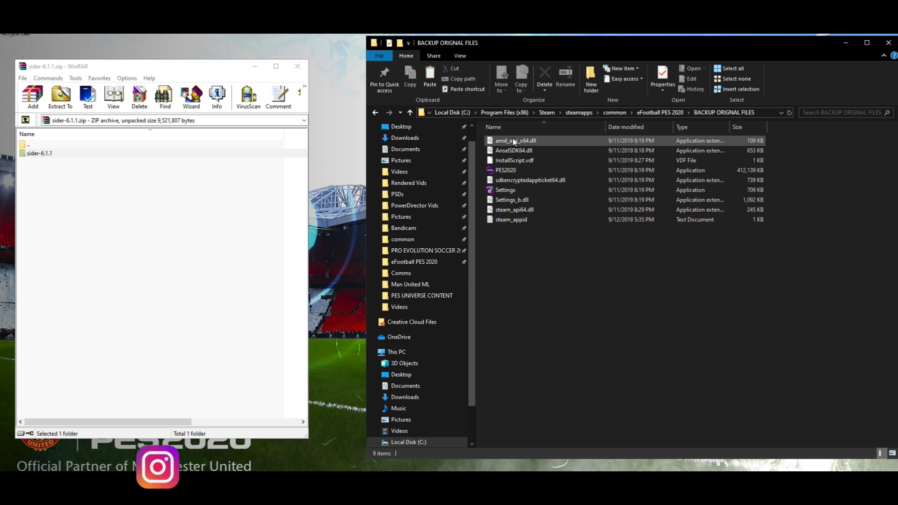
drag(545, 266, 513, 133)
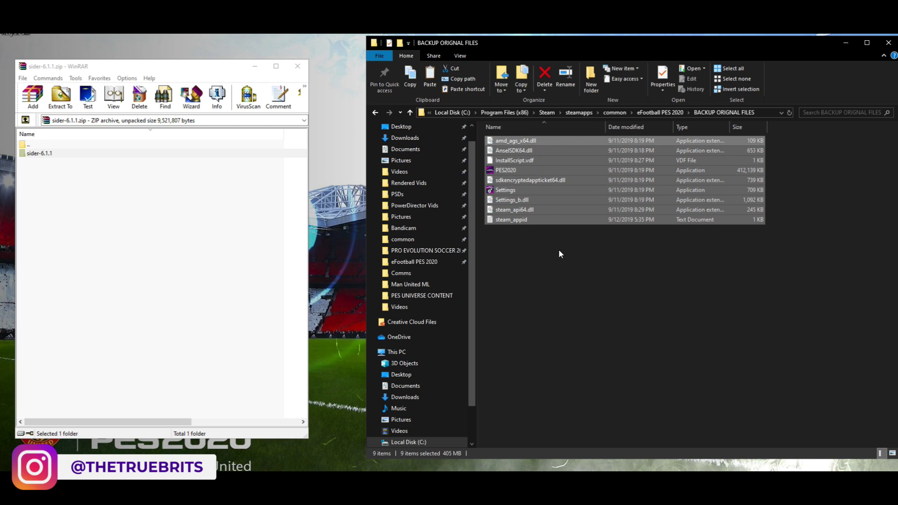
key(alt+Up)
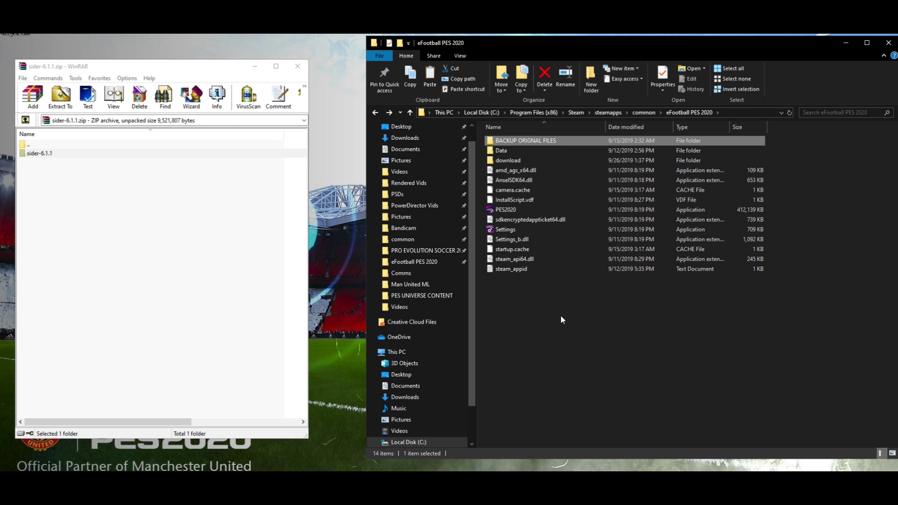
Step: Drag the sider-6.1.1 folder from the archive into the eFootball PES 2020 game folder to extract it
click(557, 306)
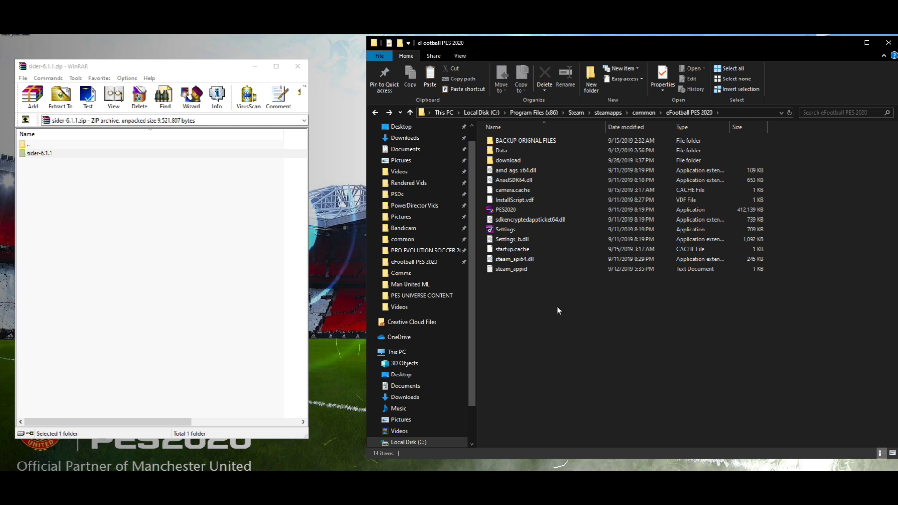
click(42, 155)
drag(96, 156, 577, 328)
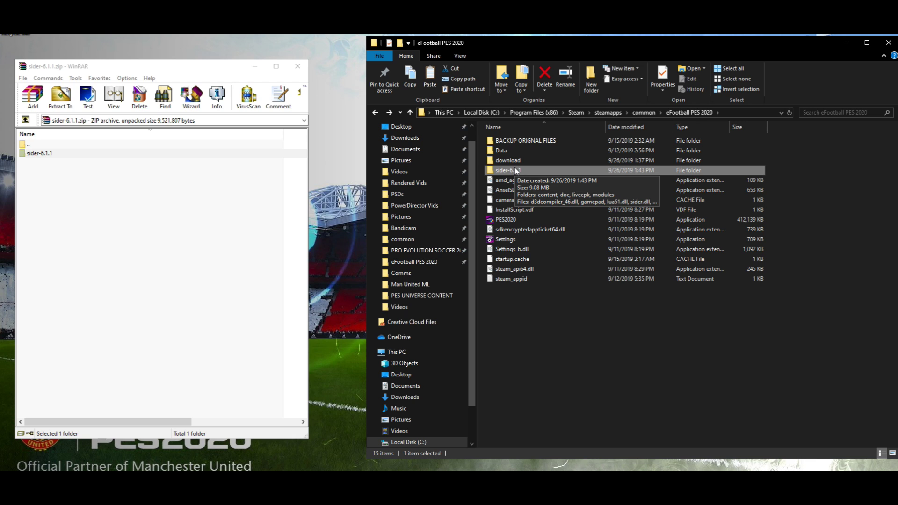
right_click(164, 155)
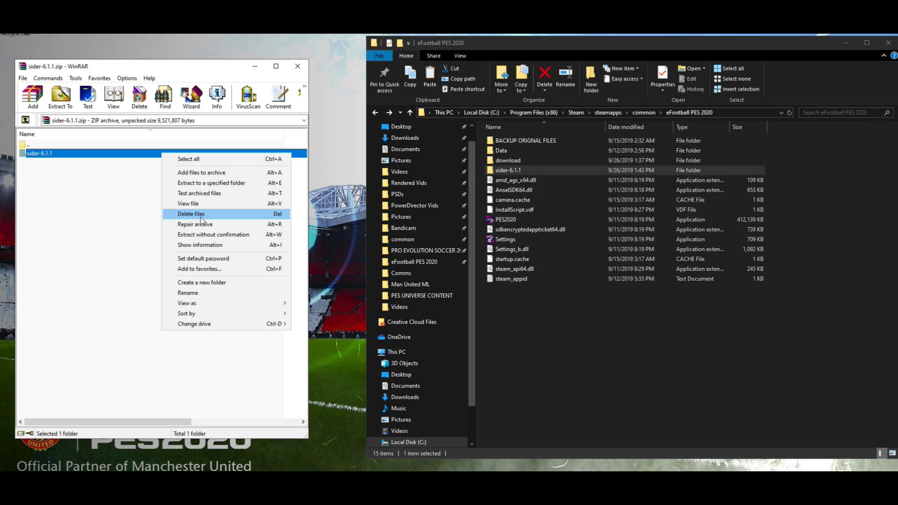
click(125, 246)
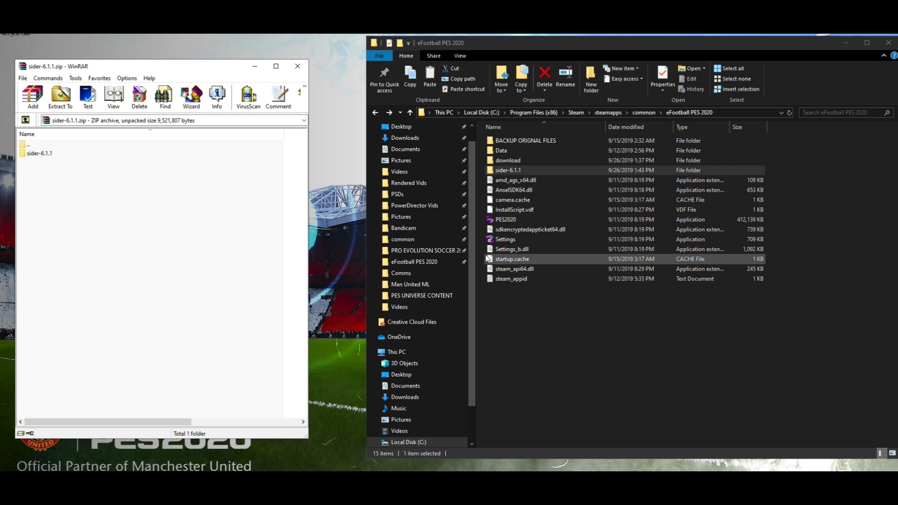
Step: Close WinRAR, centre the game folder window, and open the extracted sider-6.1.1 folder
click(301, 70)
drag(513, 41, 319, 36)
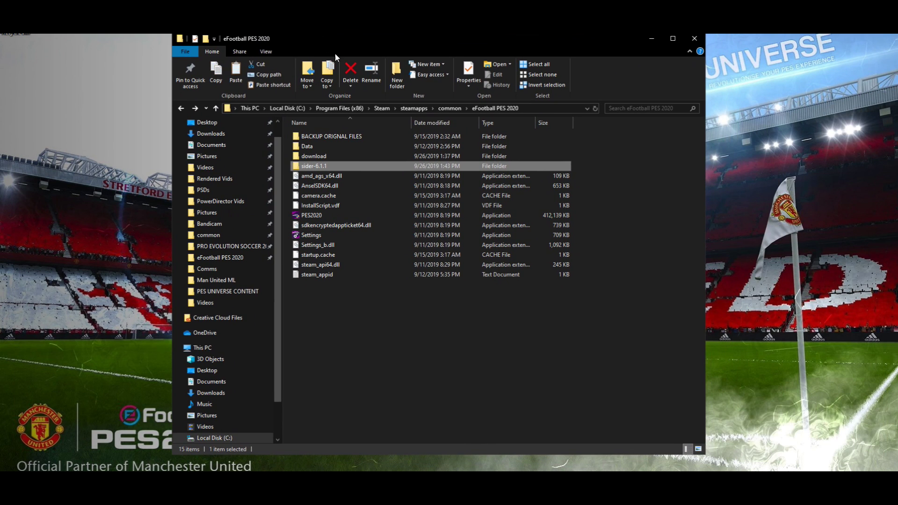
click(421, 315)
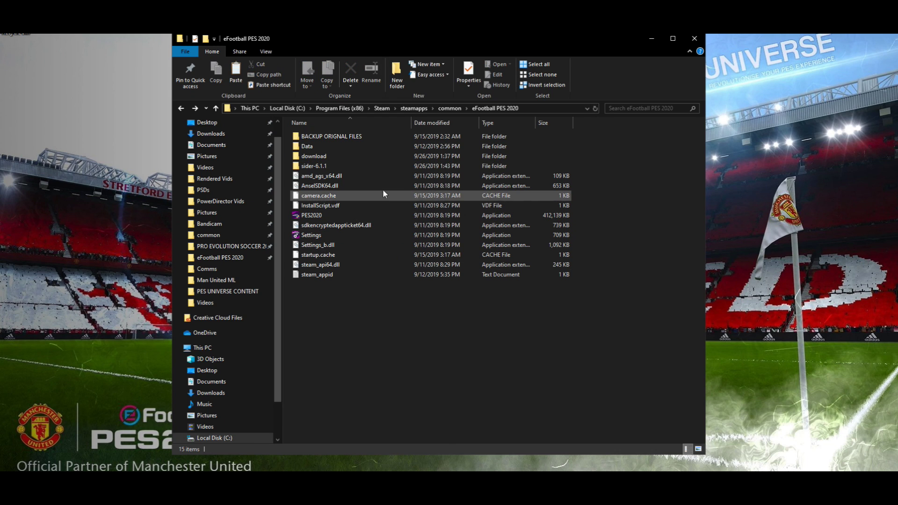
double_click(378, 165)
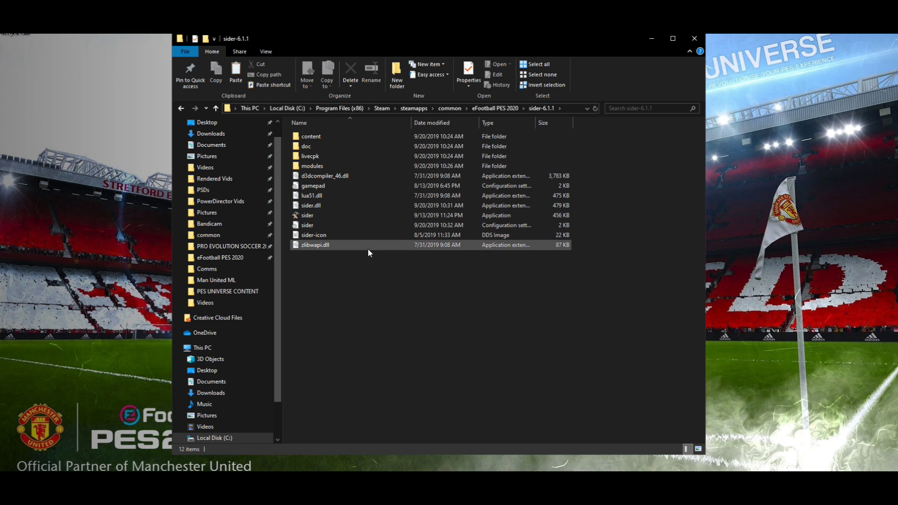
Step: In gamepad.ini, change gamepad.xinput.enabled and gamepad.dinput.enabled from 1 to 0
double_click(327, 185)
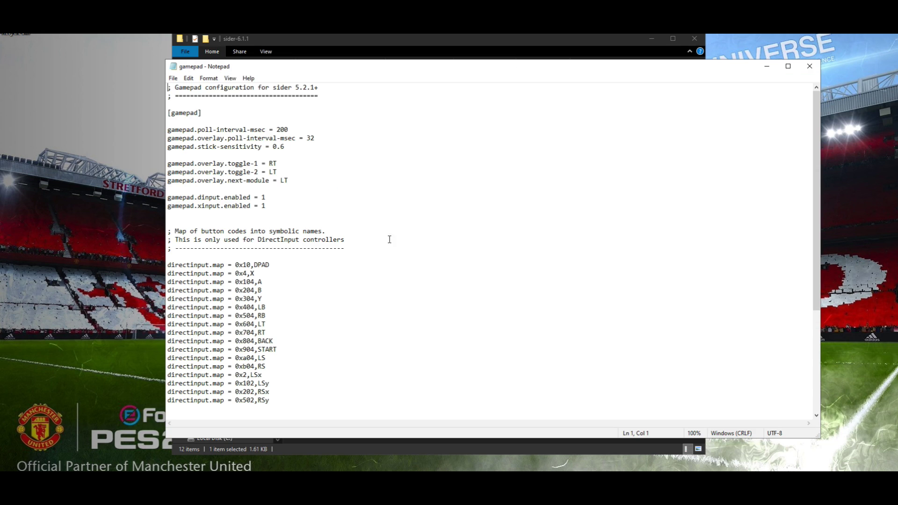
click(284, 205)
key(BackSpace)
text(0)
key(Up)
key(BackSpace)
text(0)
Step: Save the gamepad.ini changes and close Notepad
click(173, 78)
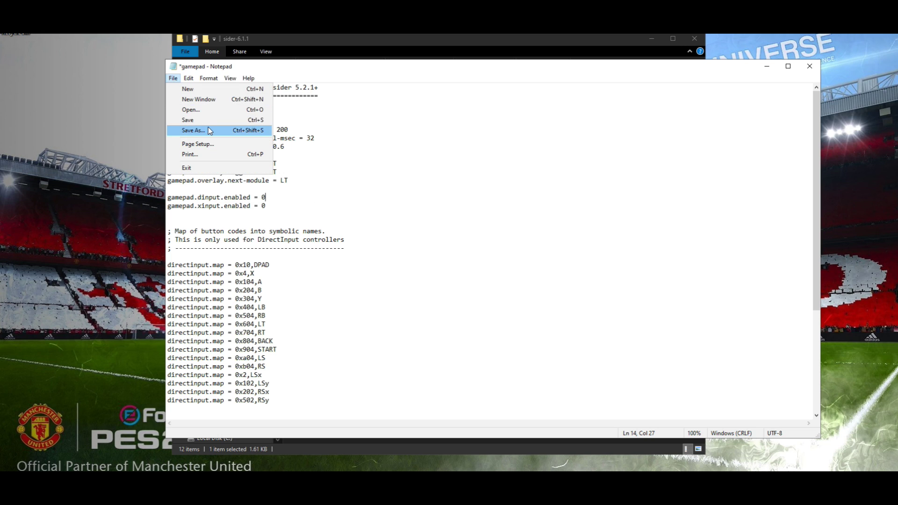
click(190, 119)
click(809, 69)
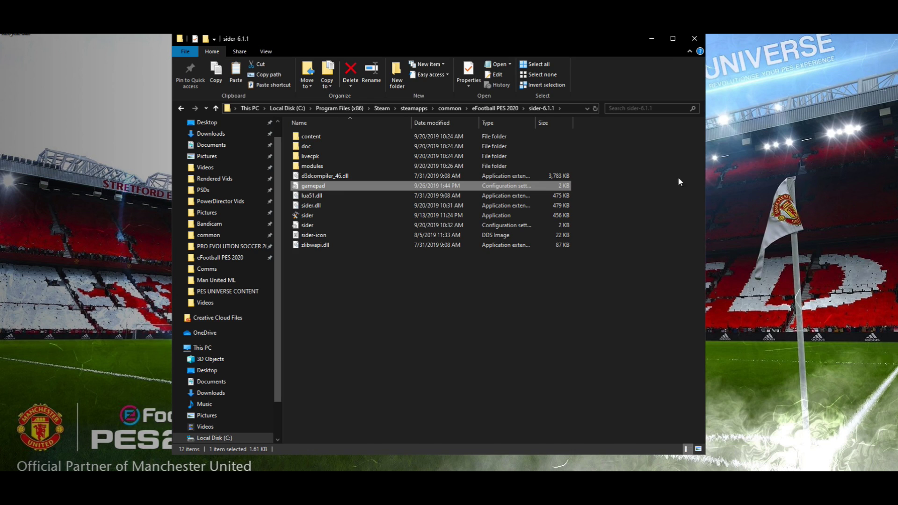
Step: Look inside the content subfolder, return to sider-6.1.1, then open the doc folder
click(462, 279)
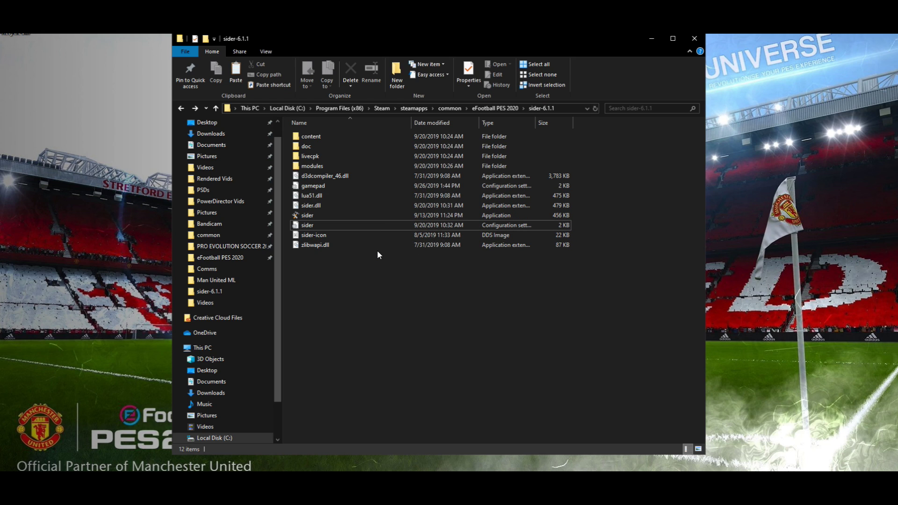
double_click(341, 136)
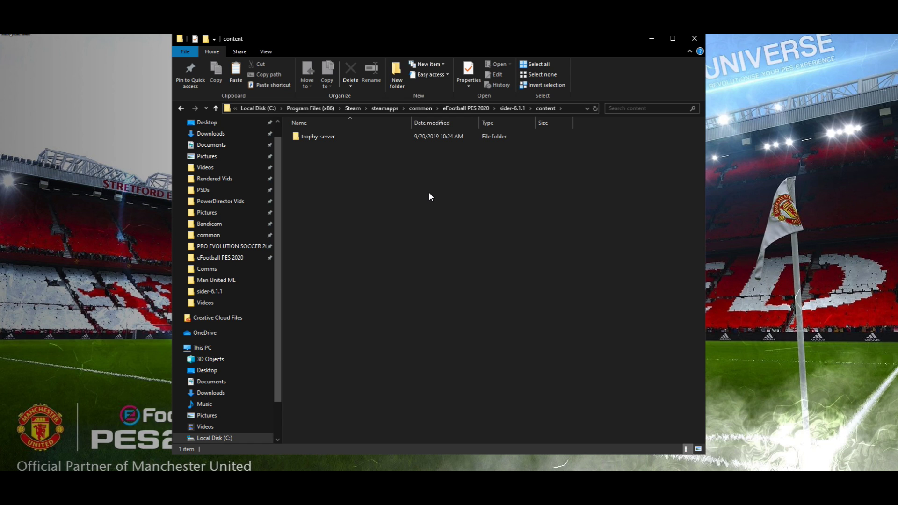
key(BackSpace)
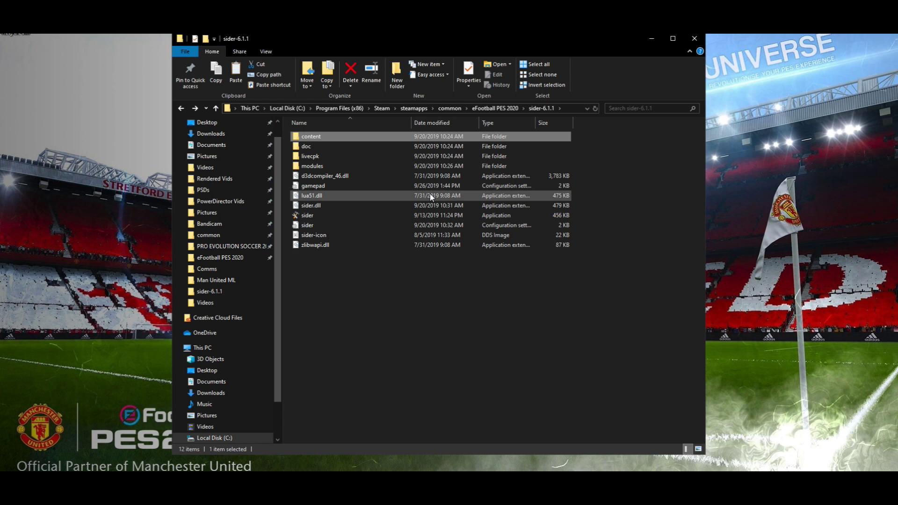
double_click(398, 148)
drag(370, 193, 368, 242)
key(BackSpace)
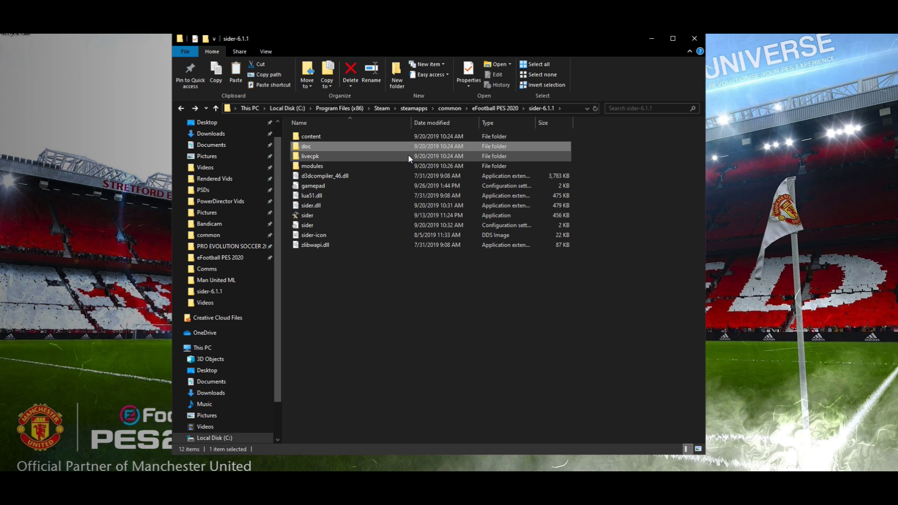
double_click(408, 157)
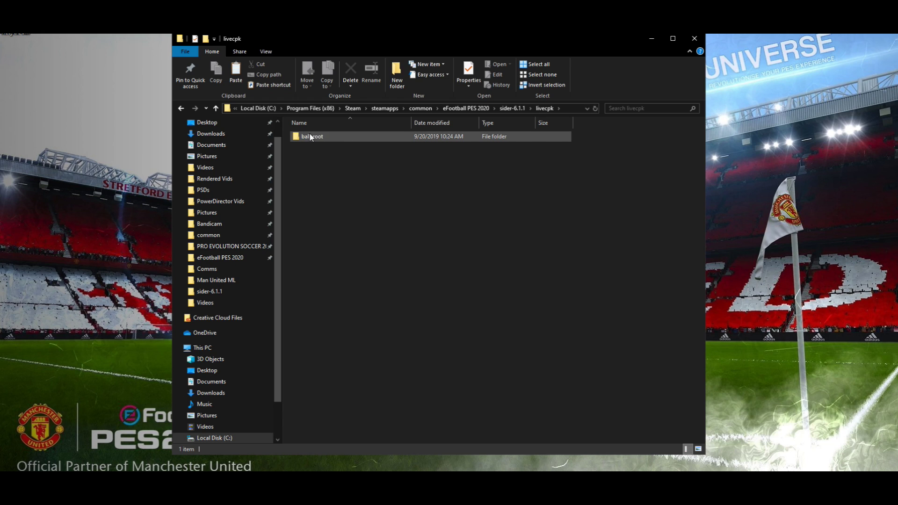
key(BackSpace)
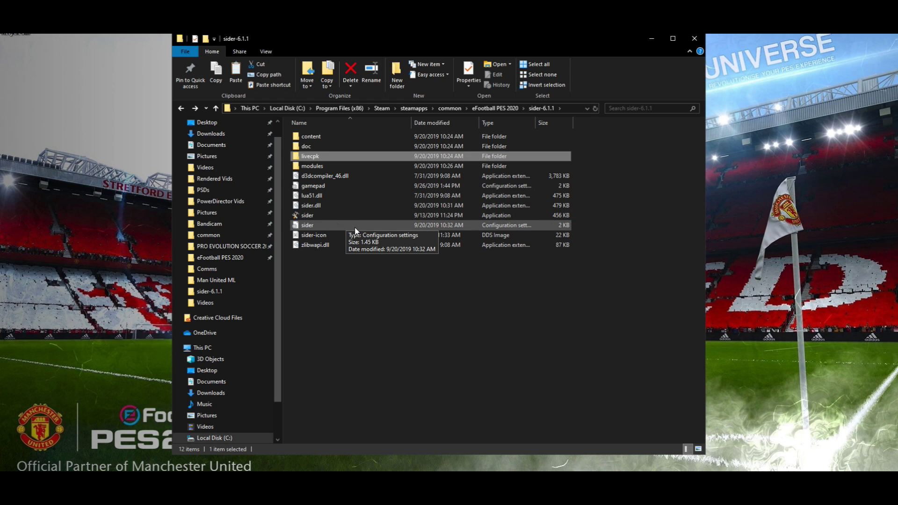
double_click(351, 166)
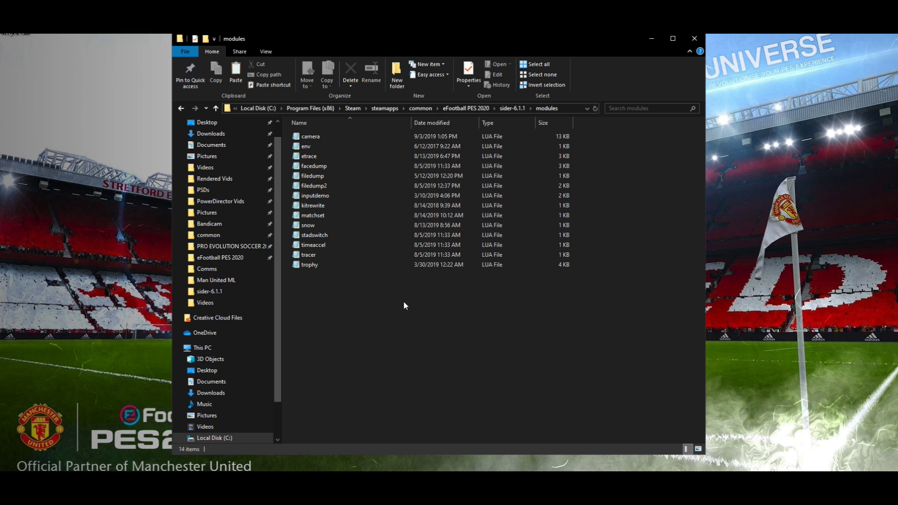
key(BackSpace)
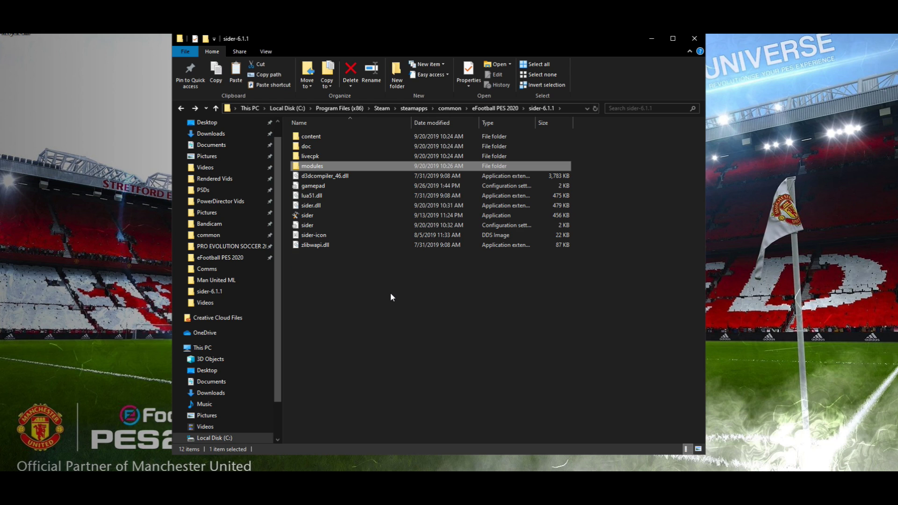
Step: Arrange the sider-6.1.1 window on the left and the PES 2020 Backup window on the right half
drag(403, 52, 249, 41)
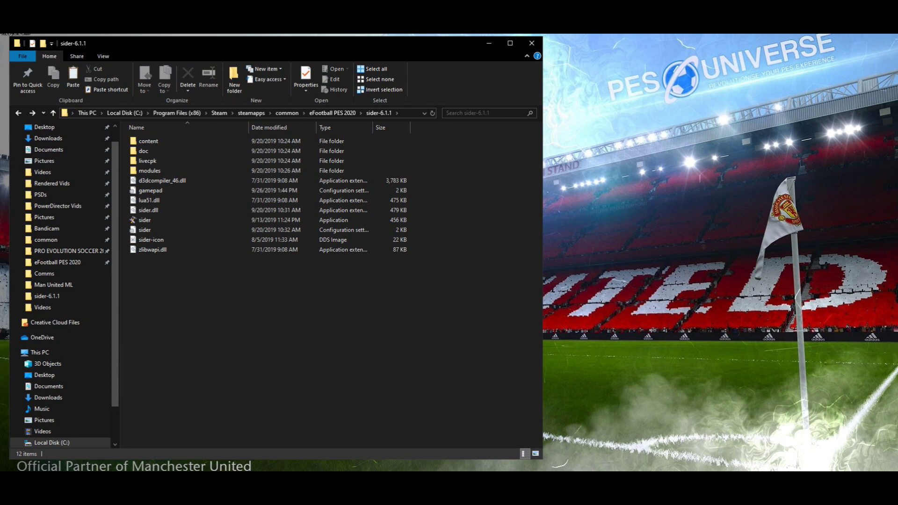
key(alt+Tab)
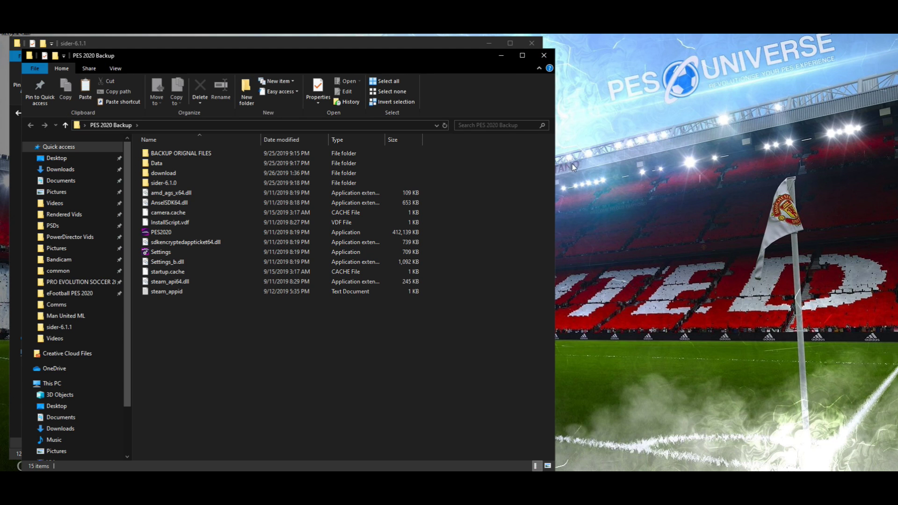
drag(398, 45, 739, 58)
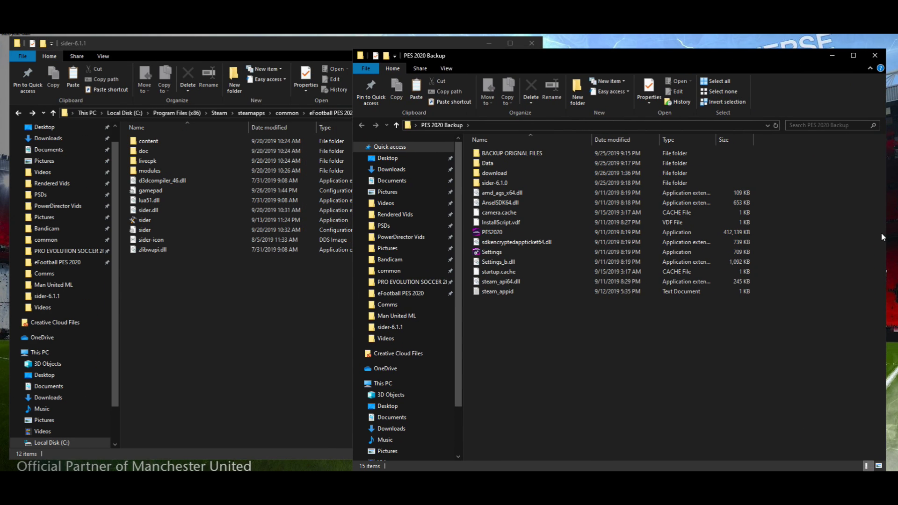
drag(885, 237, 682, 251)
drag(515, 58, 709, 46)
Step: Open the backed-up sider-6.1.0 livecpk folder, noting MUPolo, turfs and TVLogo, then return to sider-6.1.0
double_click(702, 170)
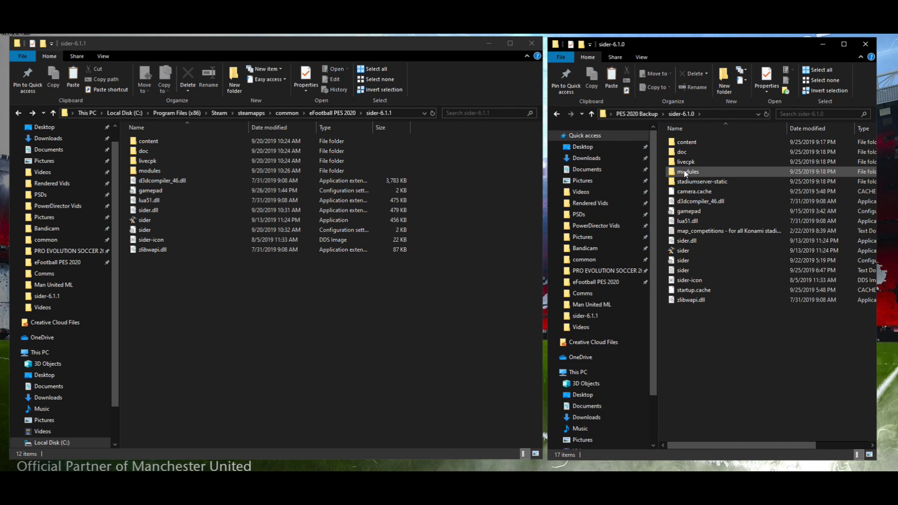
double_click(692, 162)
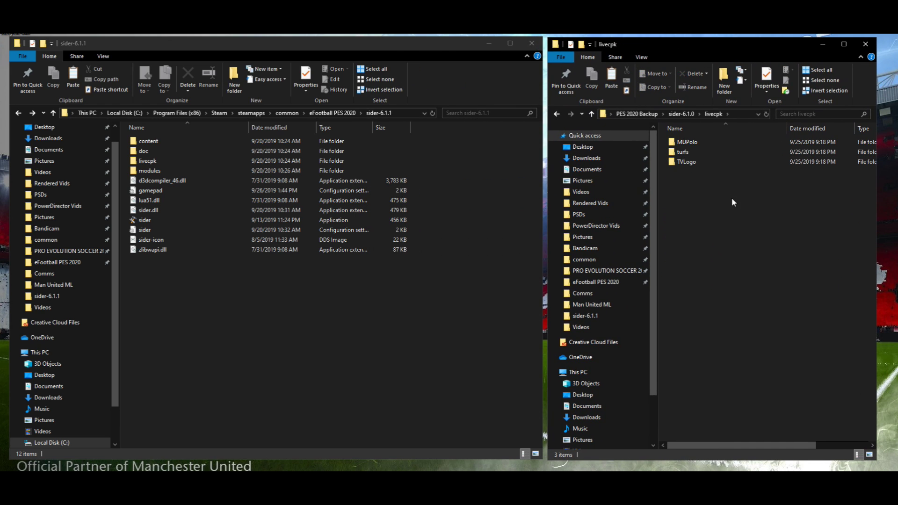
click(686, 142)
click(690, 153)
click(692, 164)
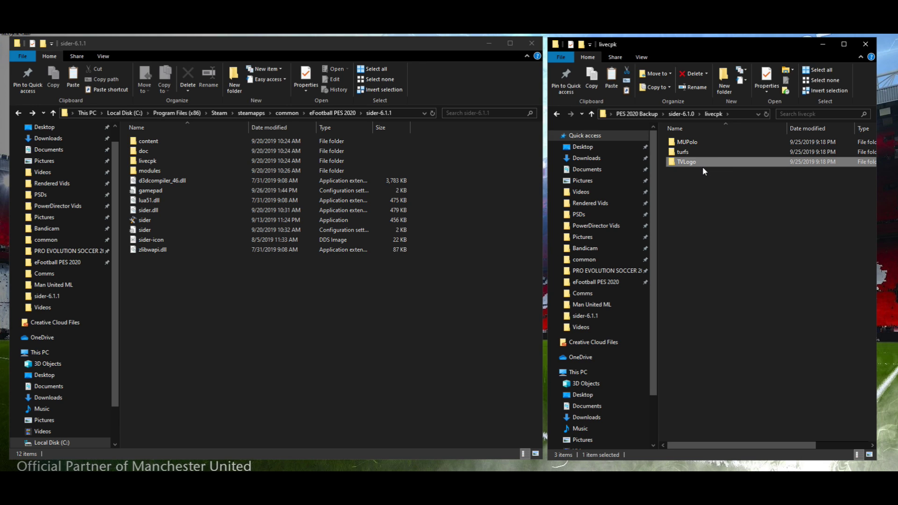
key(BackSpace)
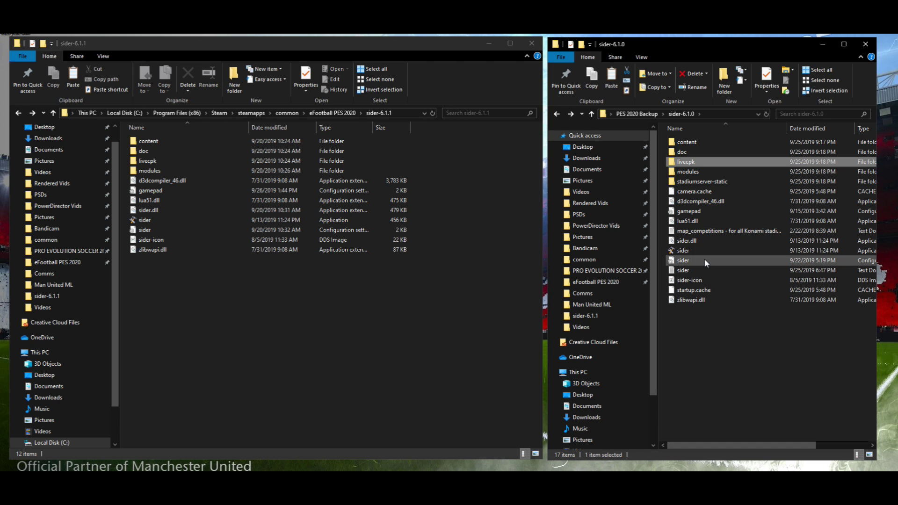
Step: Review the TVLogo, turfs and MUPolo cpk.root lines in the old sider config, then close it
double_click(706, 262)
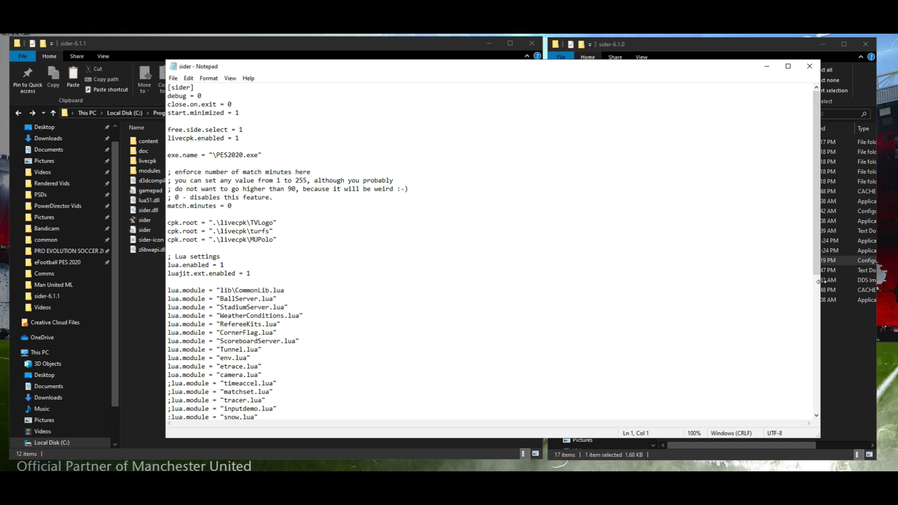
drag(820, 281, 628, 282)
drag(411, 63, 690, 102)
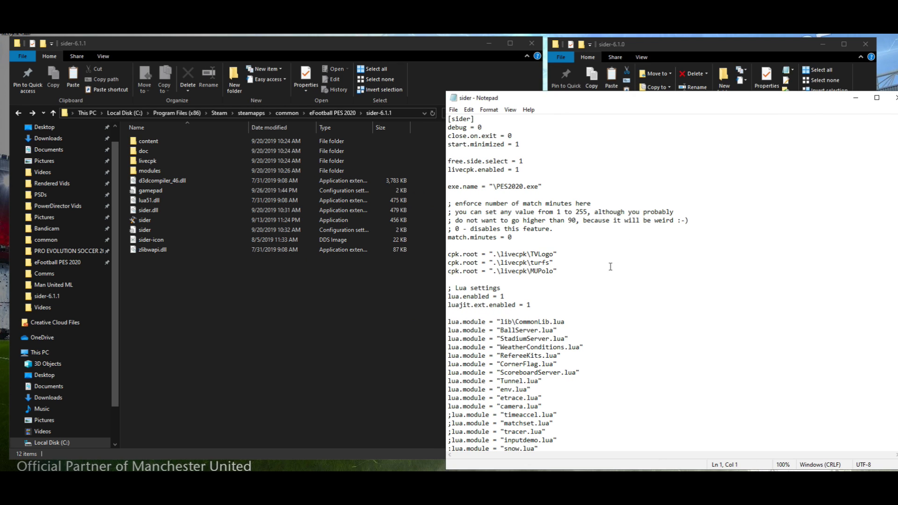
drag(607, 268, 412, 254)
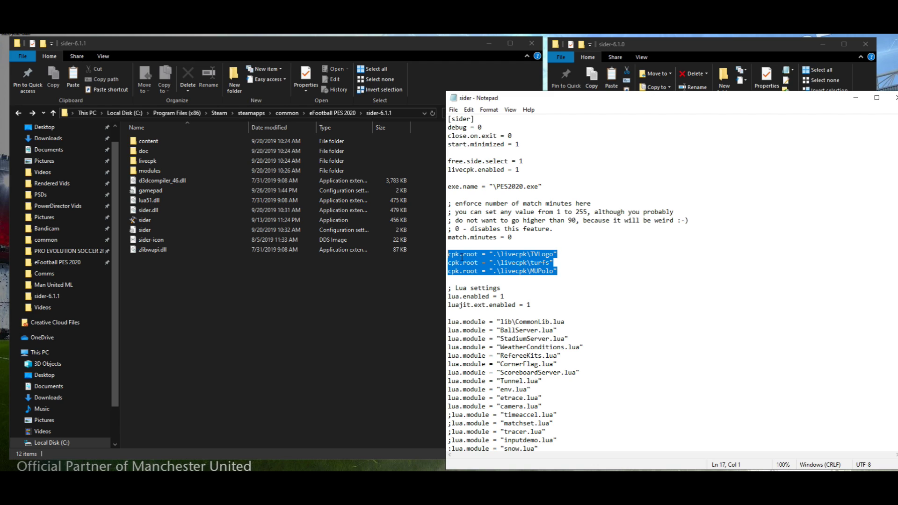
click(534, 254)
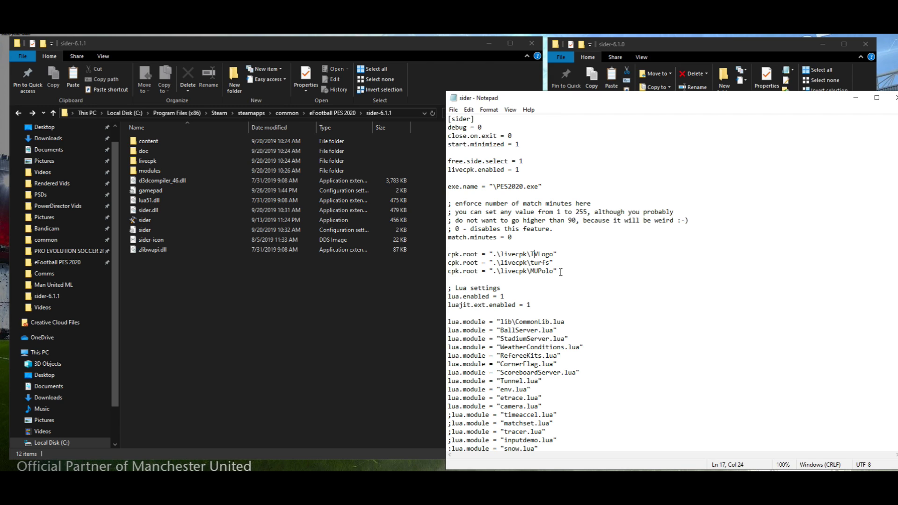
key(alt+F4)
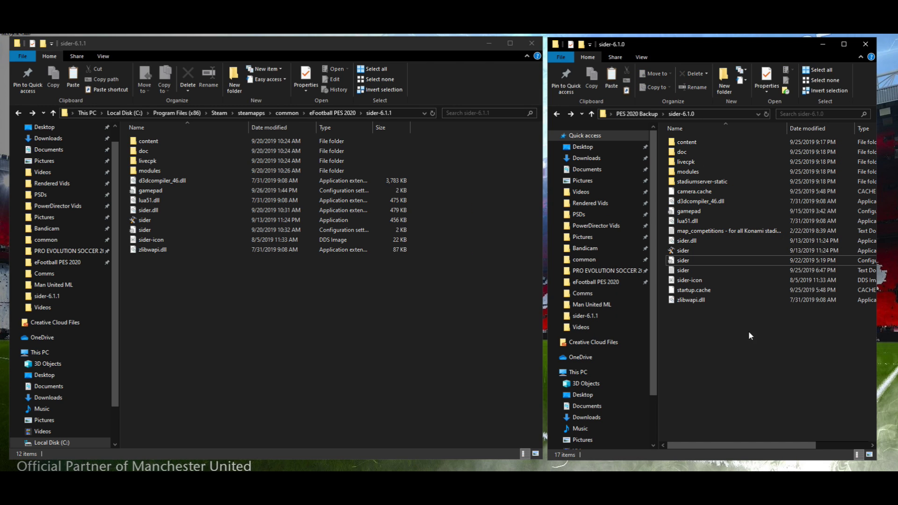
Step: Copy TVLogo from the backup's livecpk into sider-6.1.1's livecpk, then return to sider-6.1.1
double_click(708, 162)
double_click(196, 165)
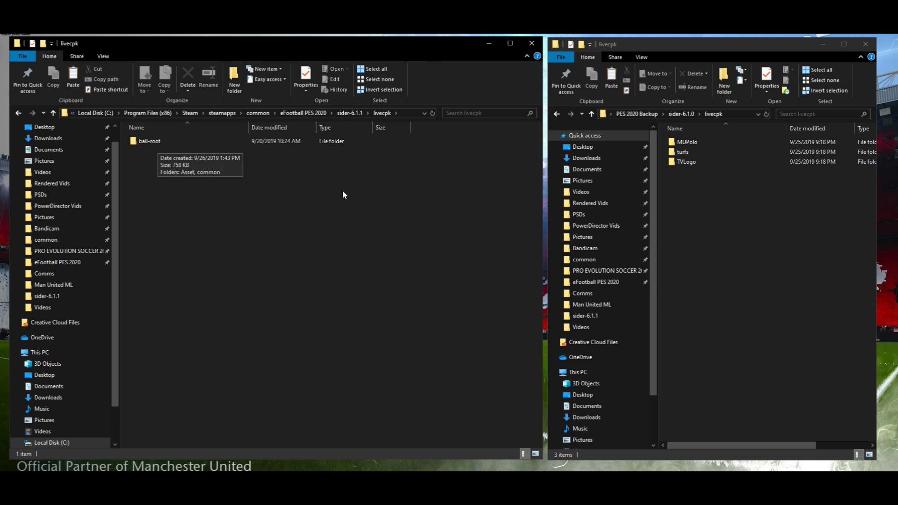
click(686, 162)
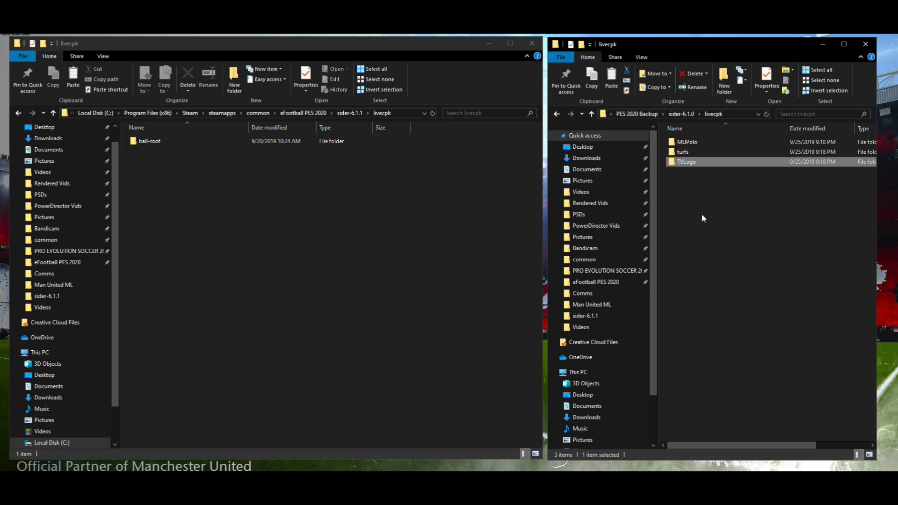
key(ctrl+c)
click(341, 236)
key(ctrl+v)
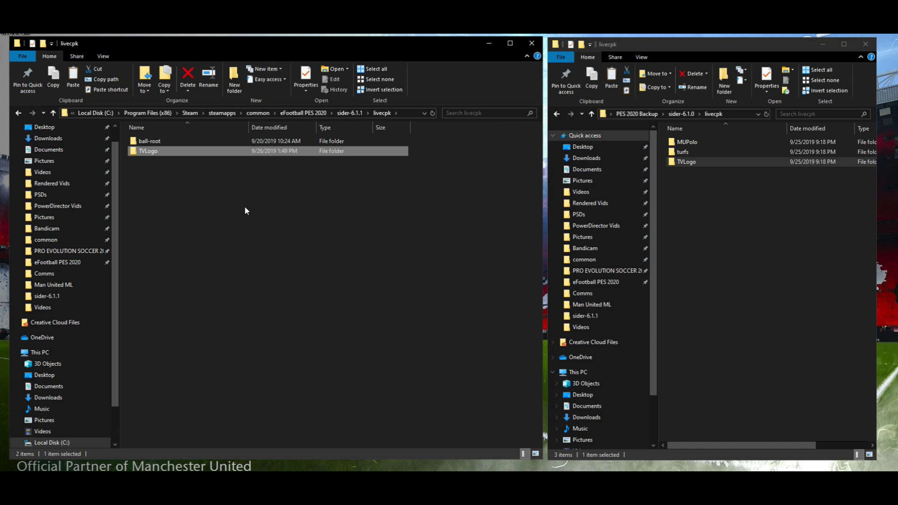
click(312, 192)
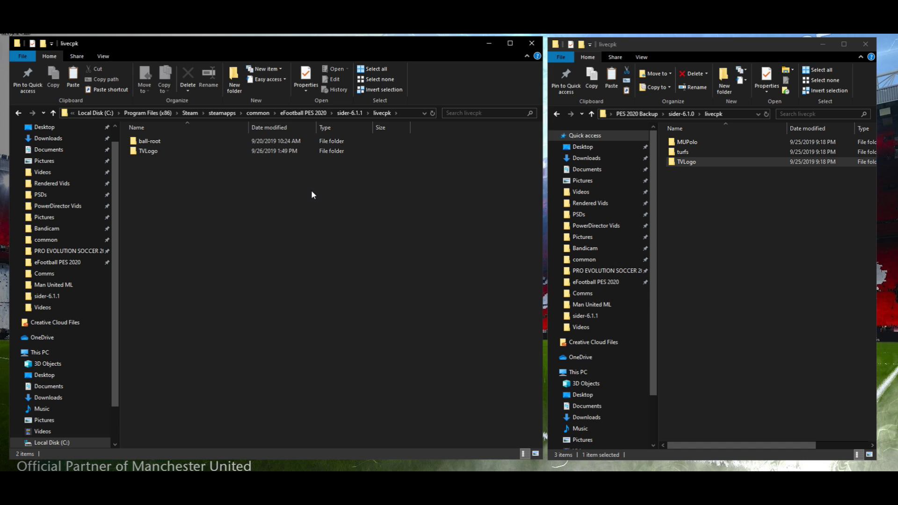
click(178, 151)
key(alt+Up)
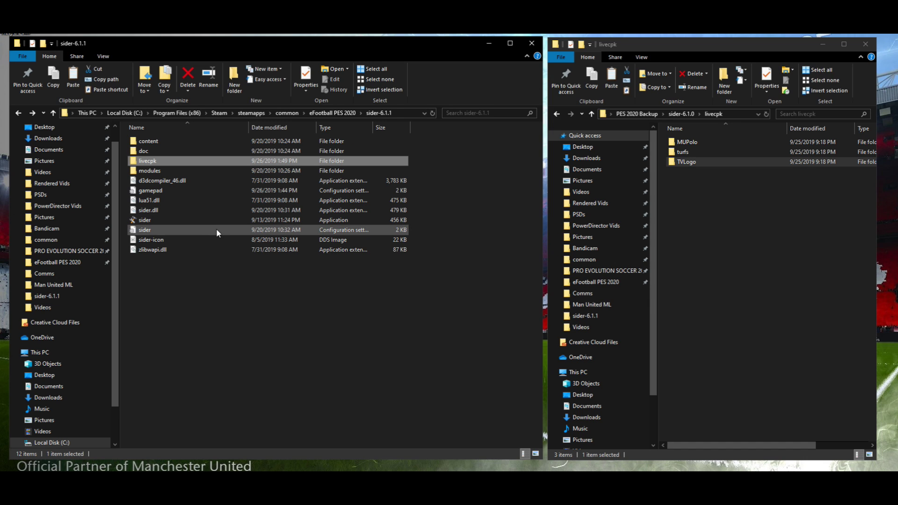
Step: Open sider.ini and delete the commented cpk.root music-root line
double_click(151, 229)
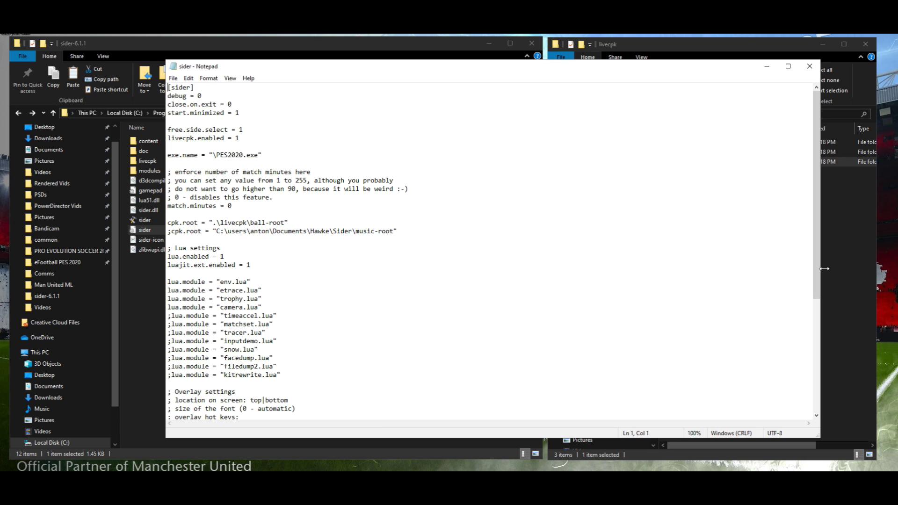
drag(824, 269, 580, 268)
drag(371, 72, 304, 63)
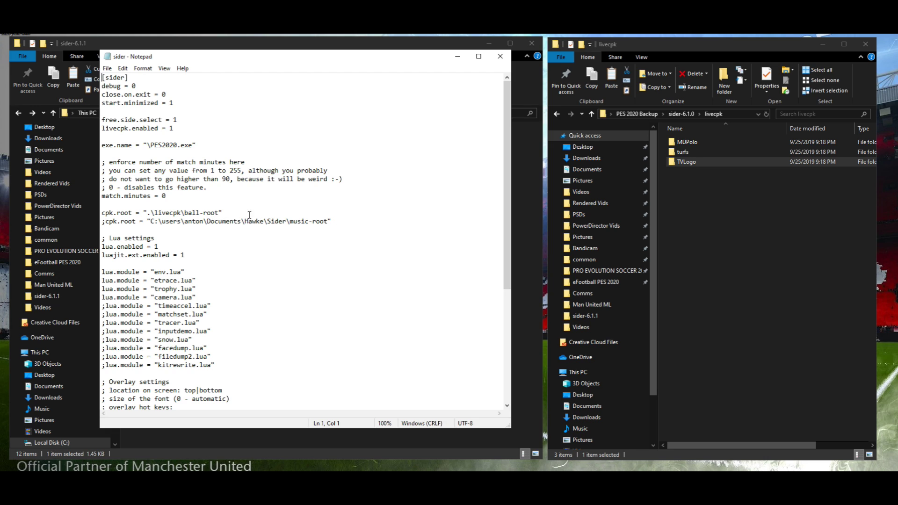
drag(332, 226, 108, 221)
key(Delete)
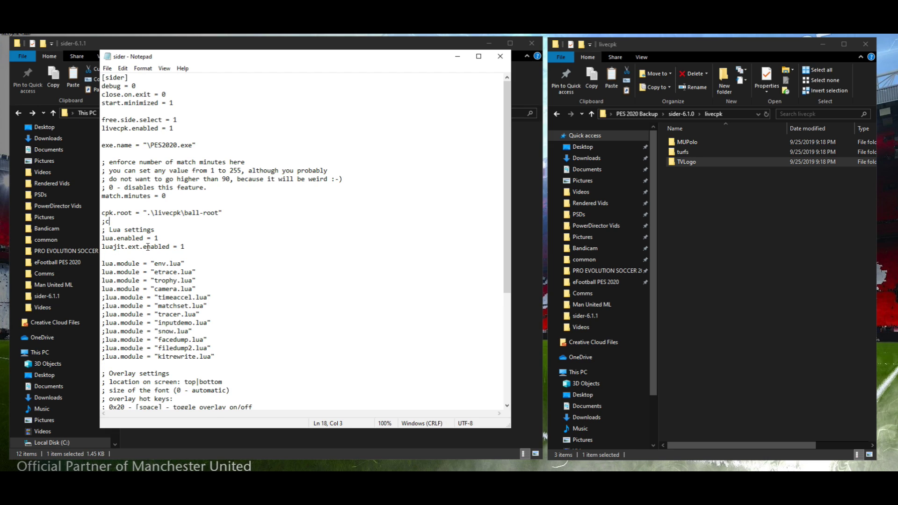
key(BackSpace)
key(Return)
Step: Add cpk.root = ".\livecpk\TVLogo" below the ball-root line and save the file
click(240, 211)
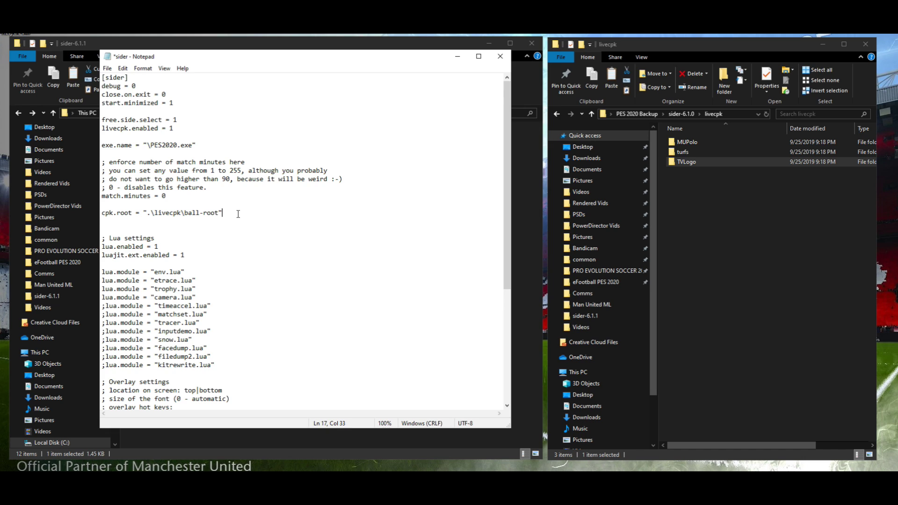
key(Return)
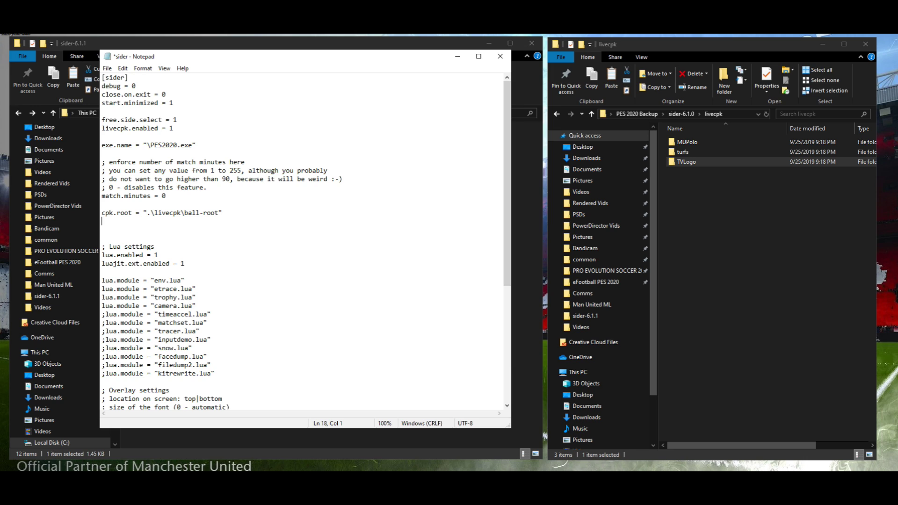
text(cpk.root = ".\livecpk\TVLogo)
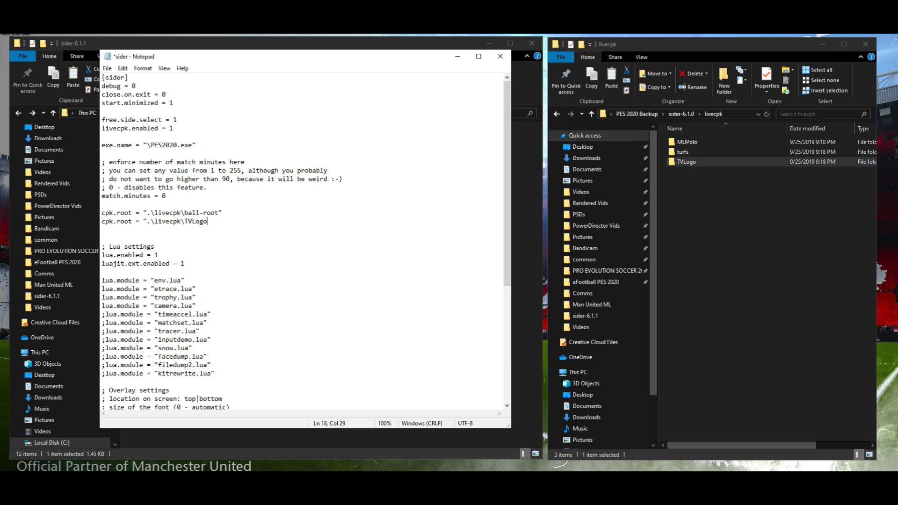
text(")
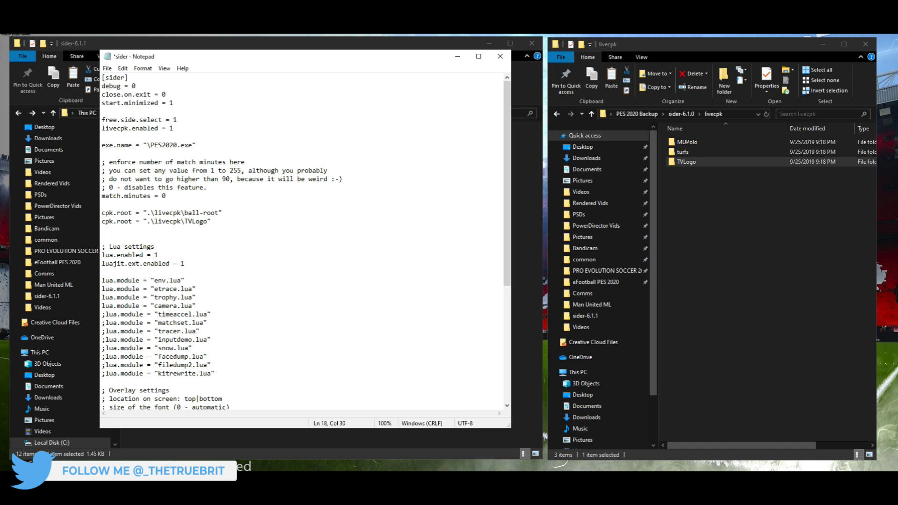
click(113, 77)
click(107, 68)
click(128, 109)
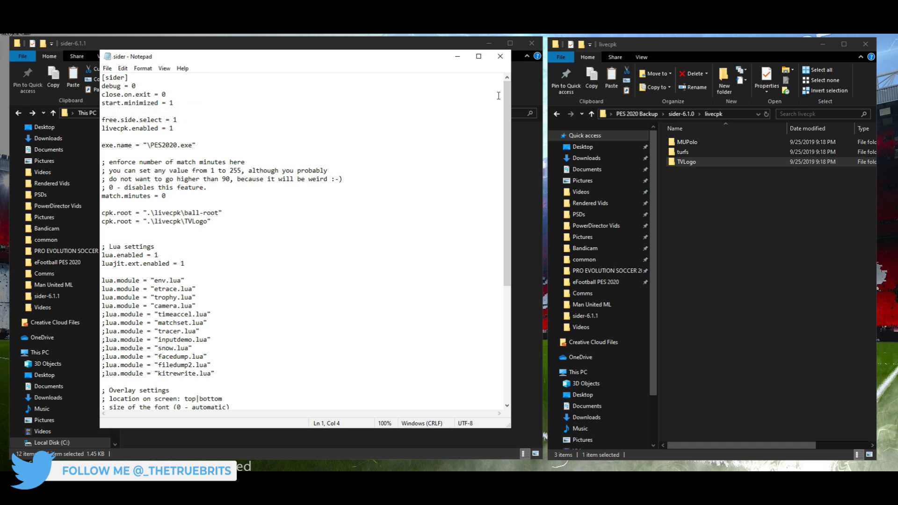
click(500, 56)
Step: Reopen sider.ini and check the new TVLogo cpk.root line against the ball-root line
double_click(168, 230)
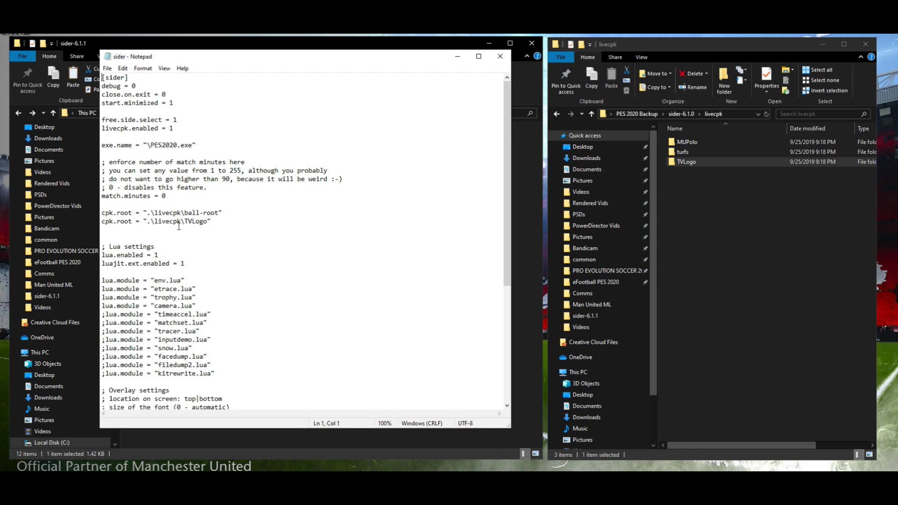
drag(218, 223, 118, 224)
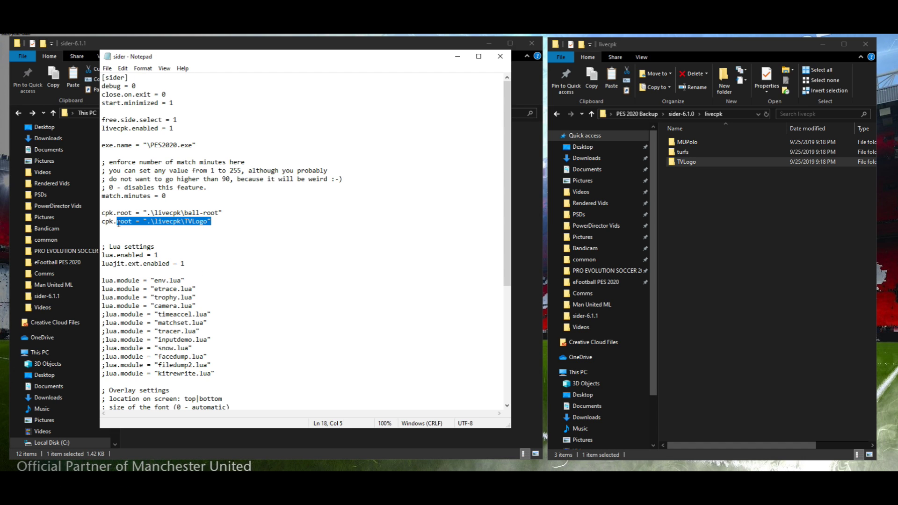
click(167, 226)
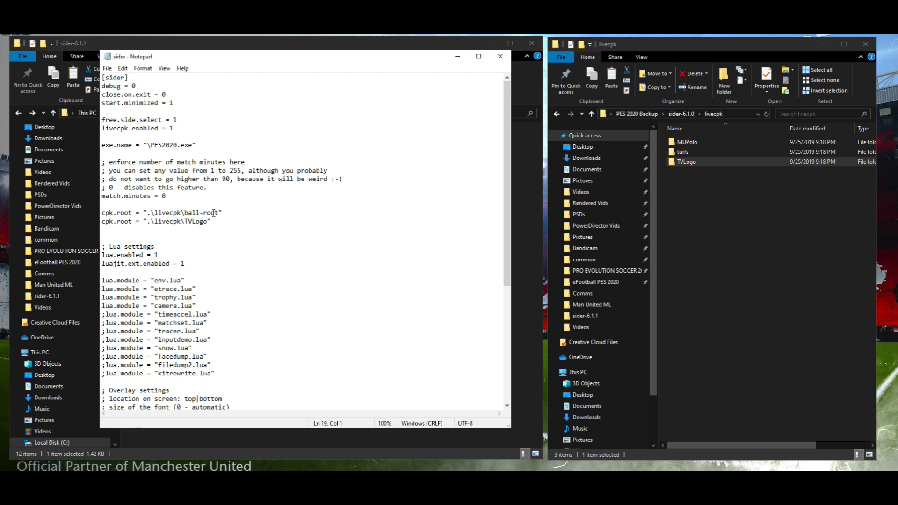
drag(222, 213, 100, 212)
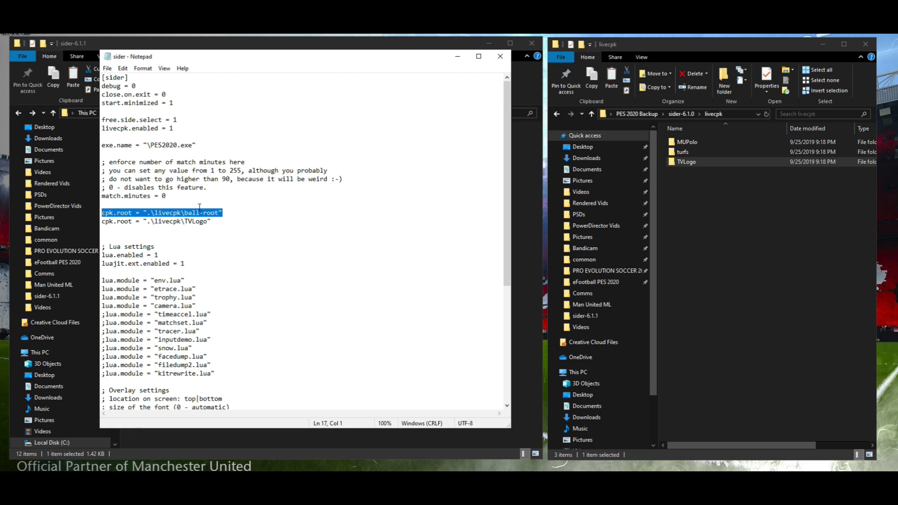
click(219, 222)
drag(218, 210, 182, 213)
click(232, 222)
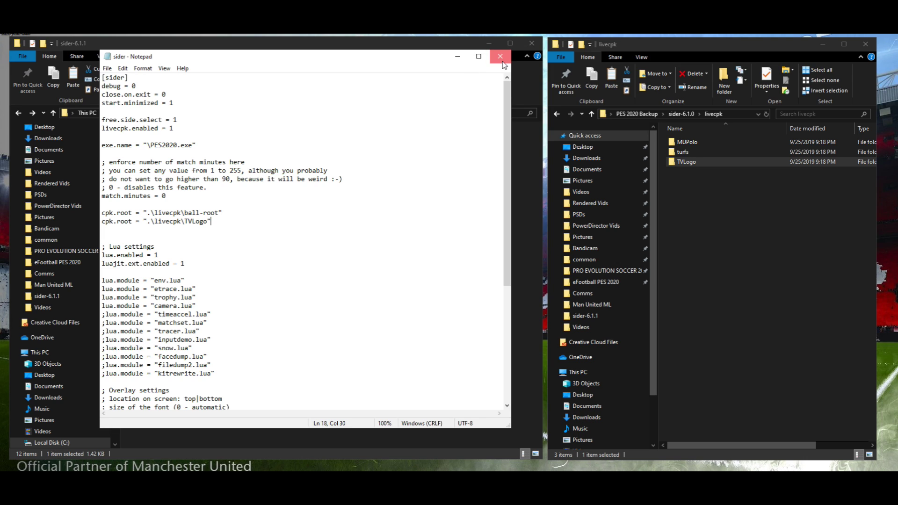
Step: Close the config and arrange the sider-6.1.1 and sider-6.1.0 windows side by side
click(500, 57)
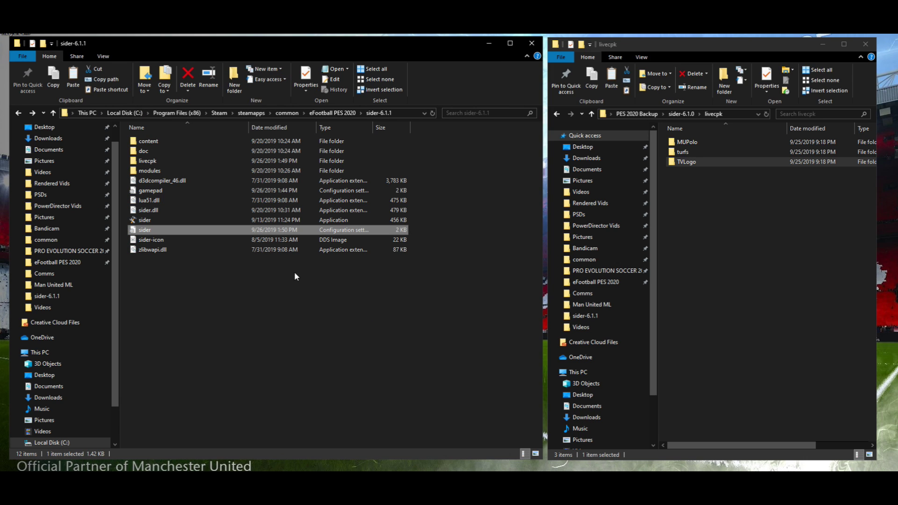
click(264, 296)
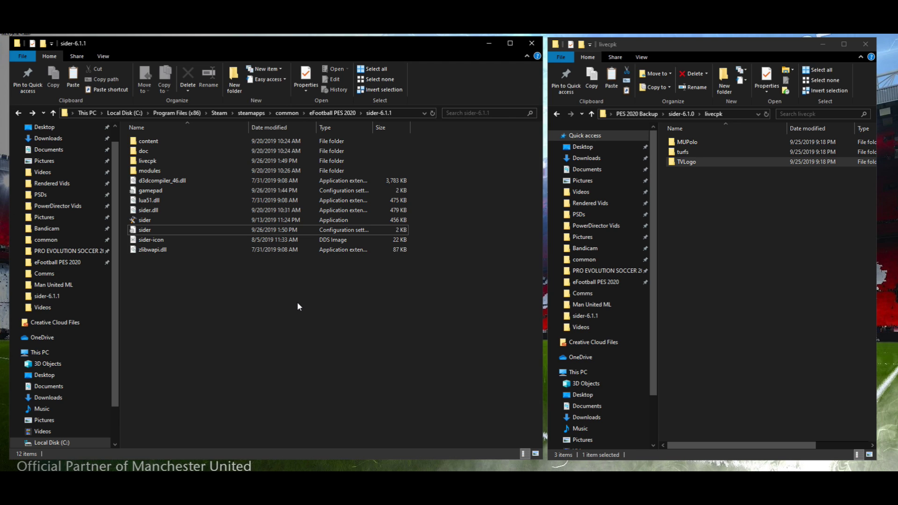
click(707, 253)
key(BackSpace)
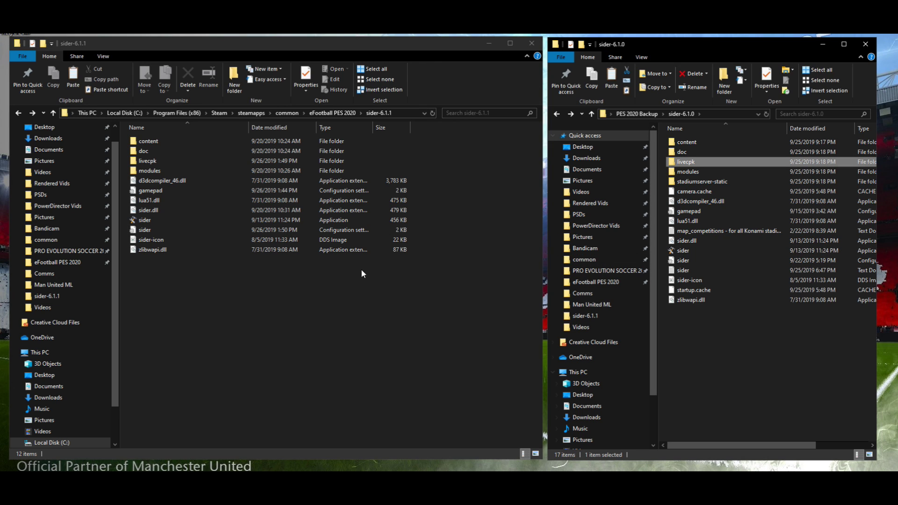
click(544, 179)
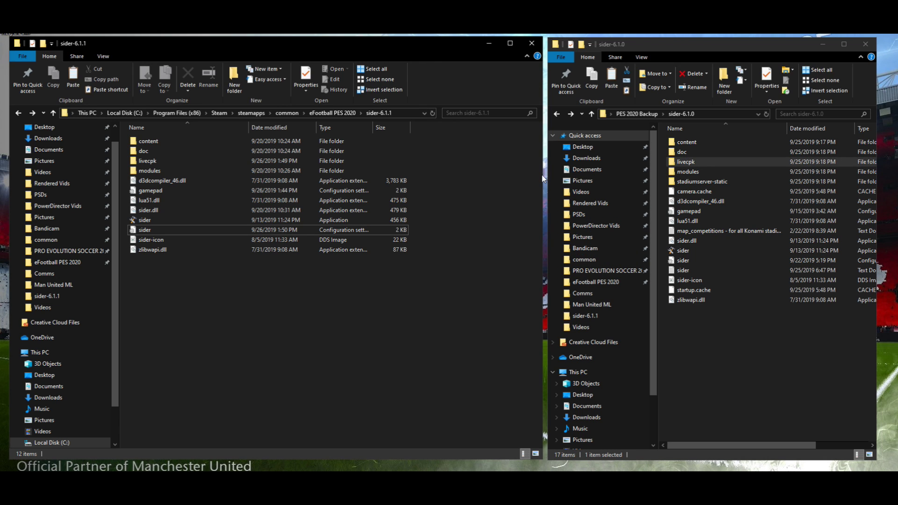
drag(544, 179, 430, 179)
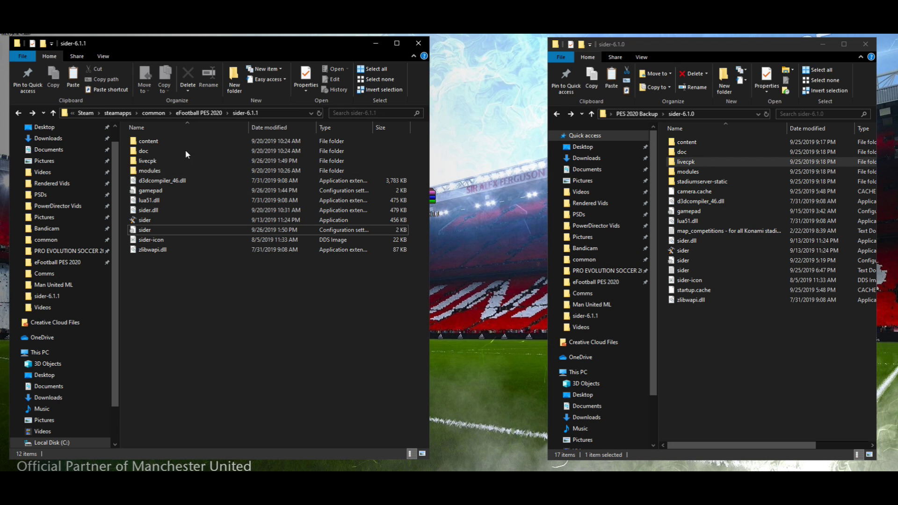
drag(548, 254, 462, 257)
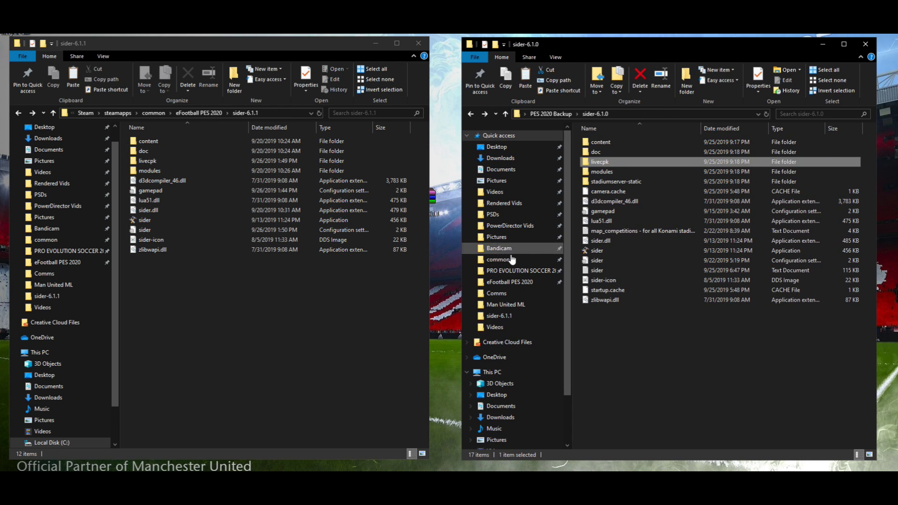
Step: Compare the content and stadium-server folders of both versions, then close the sider-6.1.0 window
double_click(611, 140)
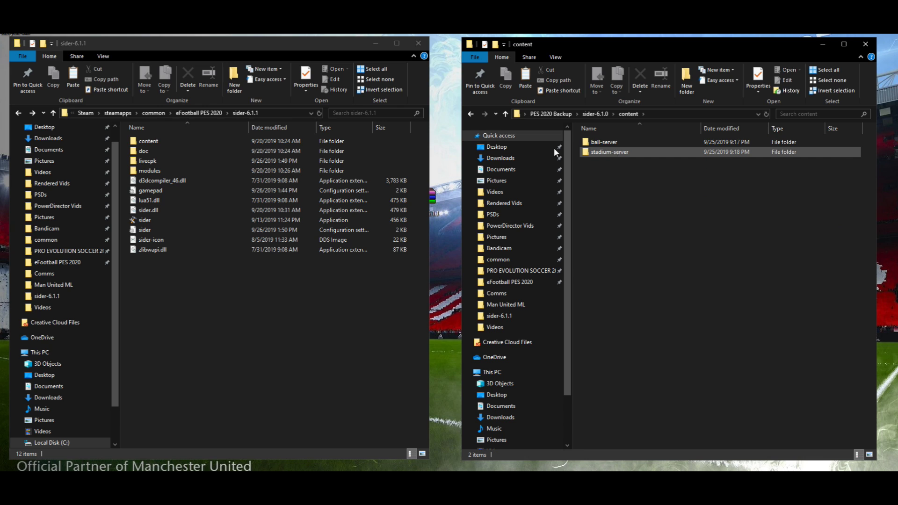
double_click(223, 141)
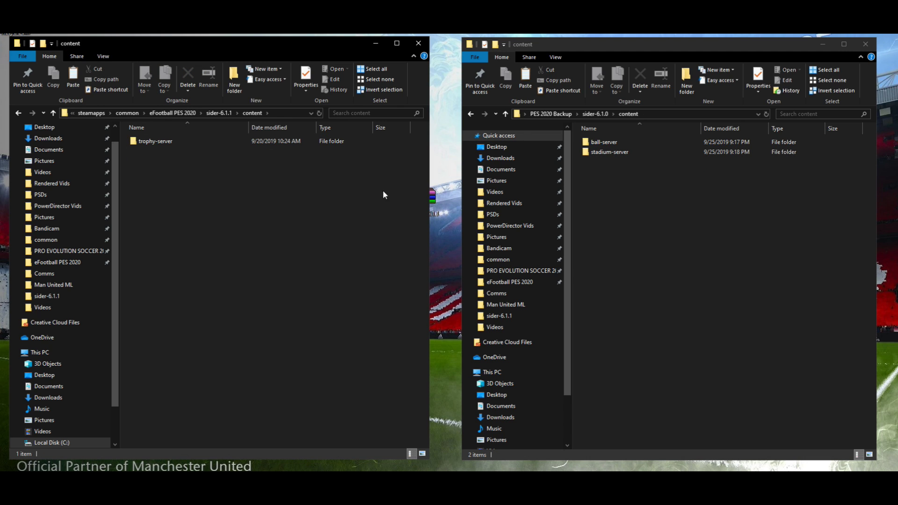
double_click(605, 152)
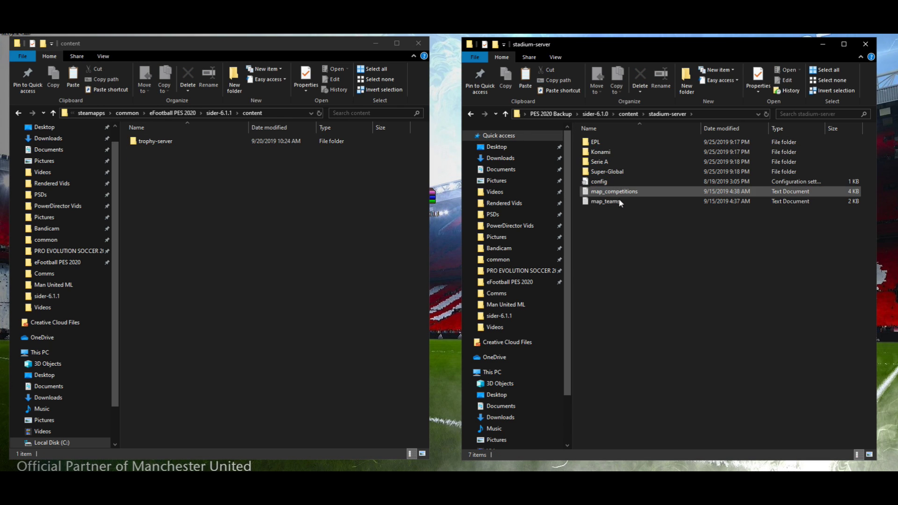
key(alt+Left)
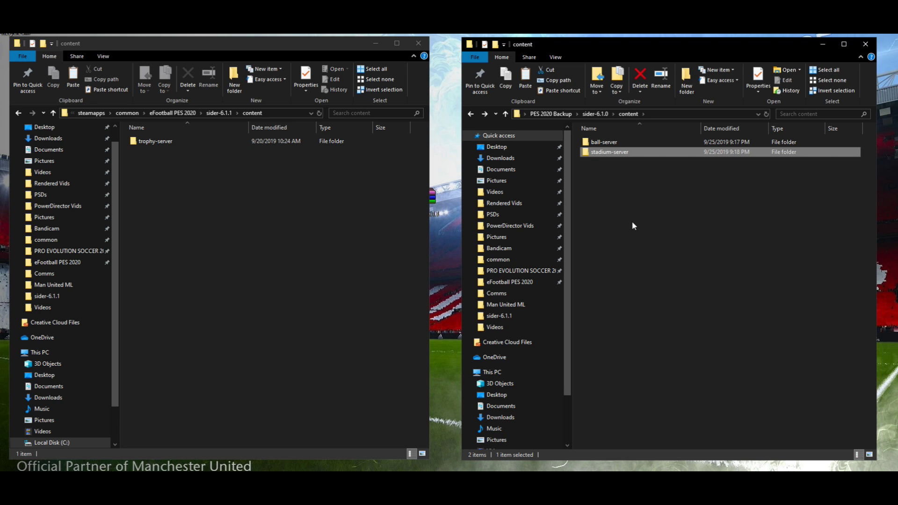
key(alt+Left)
click(295, 245)
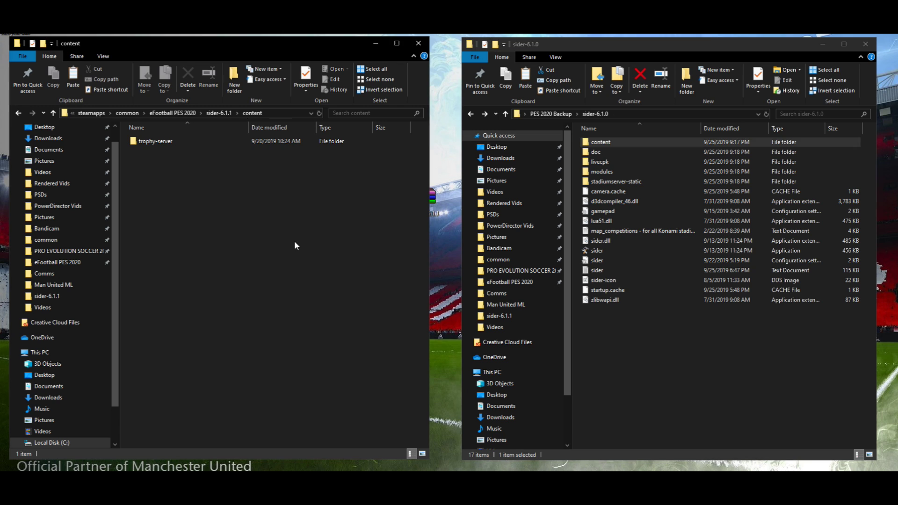
key(alt+Left)
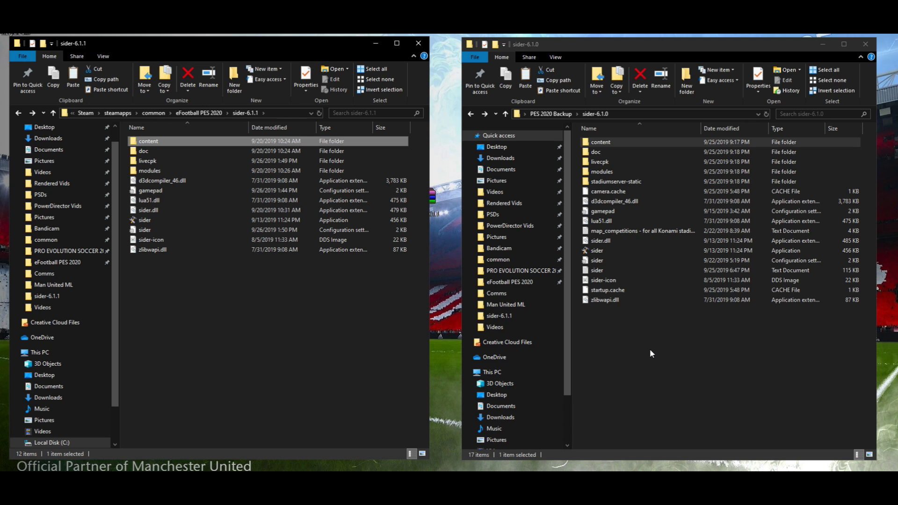
click(633, 229)
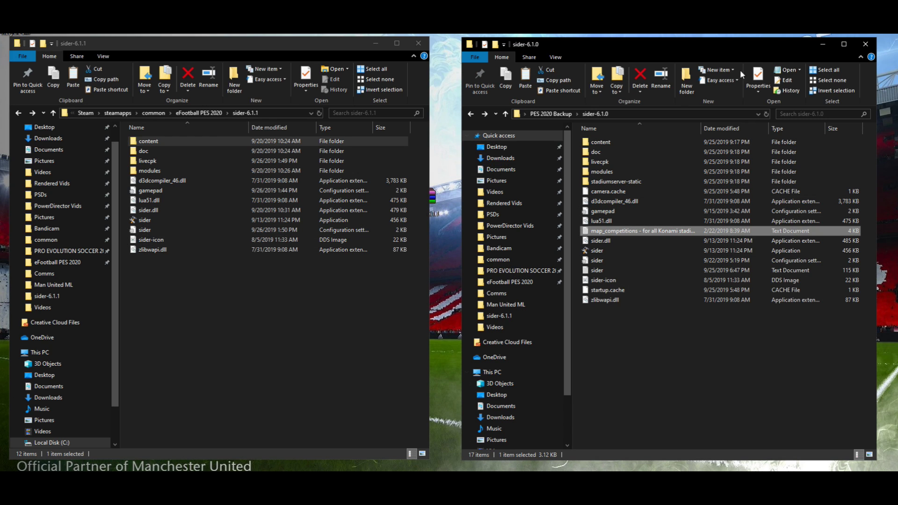
click(865, 44)
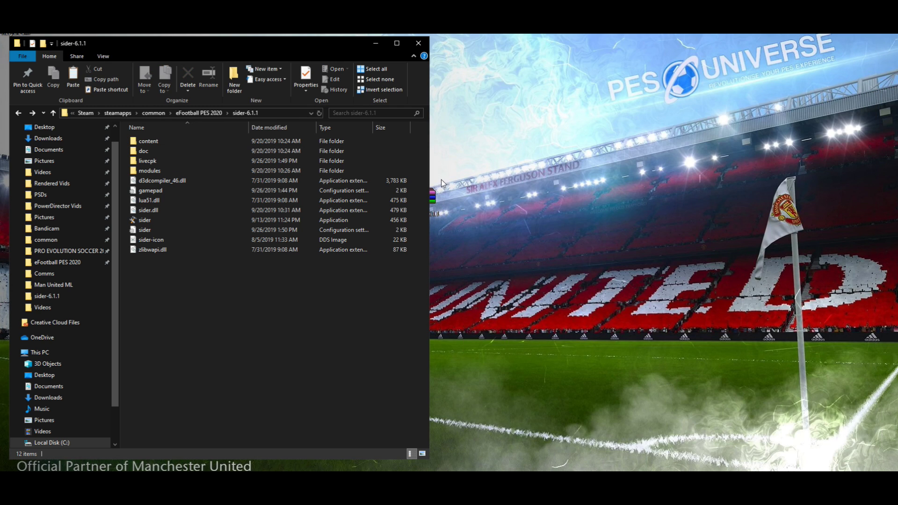
Step: Enlarge and centre the Explorer window, then confirm livecpk in sider-6.1.1 holds TVLogo
drag(429, 183, 607, 184)
drag(377, 47, 526, 49)
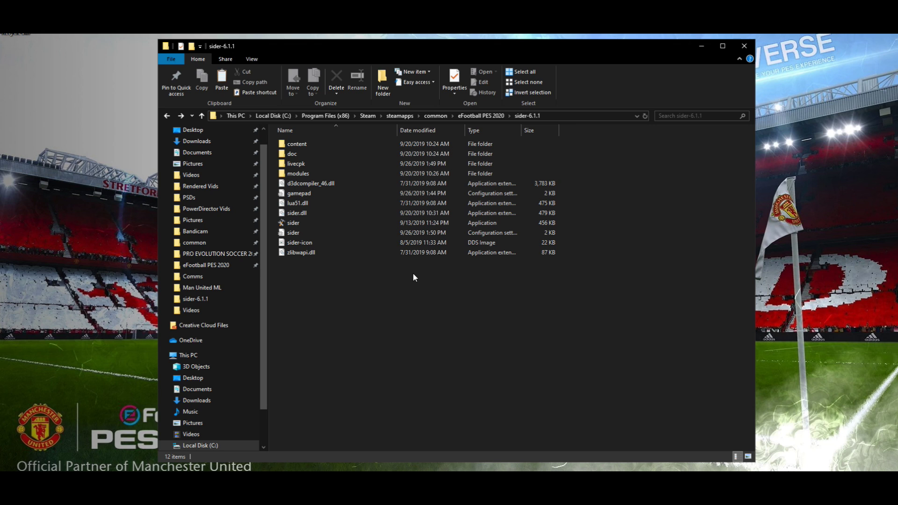
key(BackSpace)
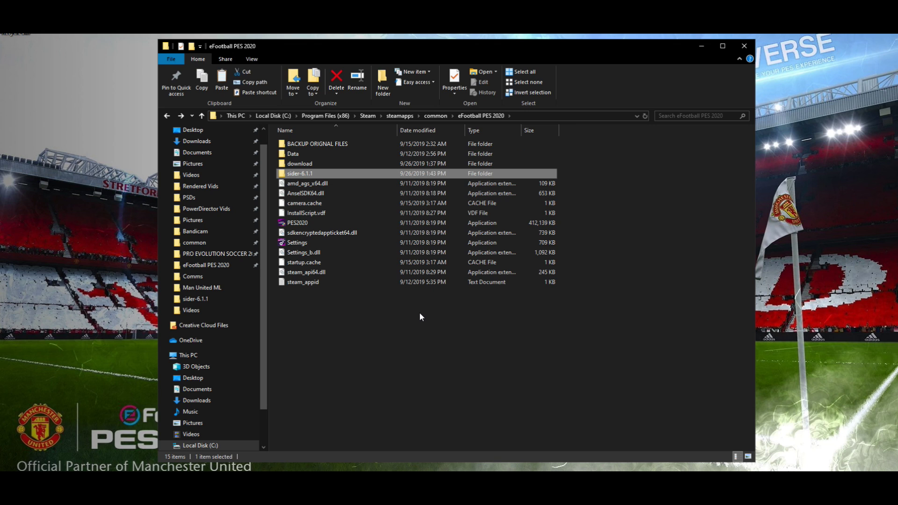
click(410, 318)
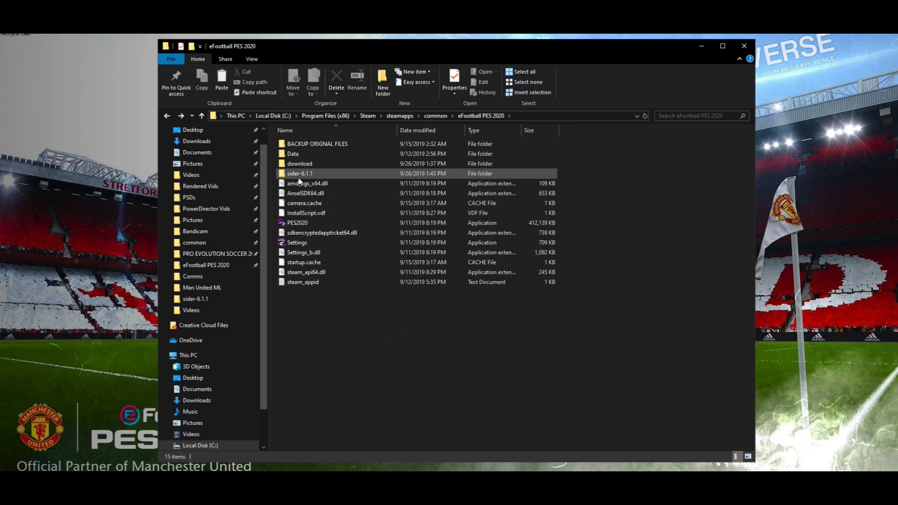
double_click(314, 173)
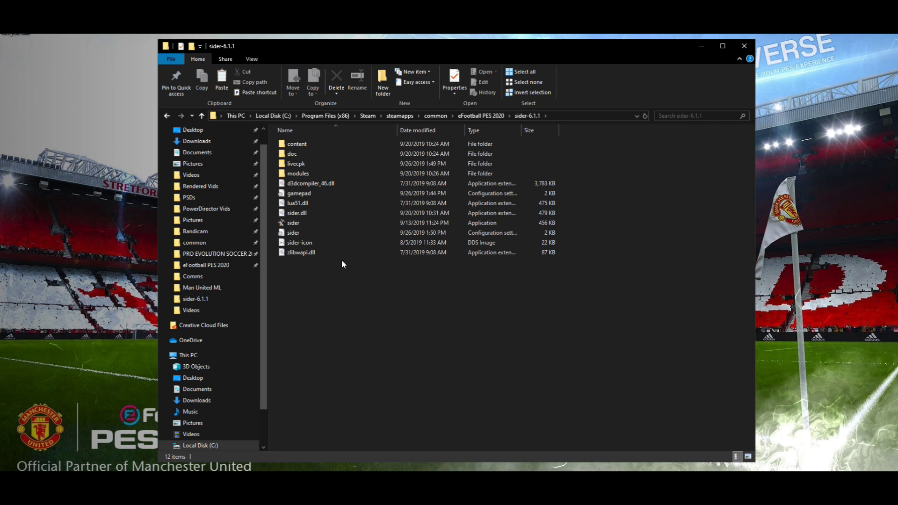
double_click(310, 163)
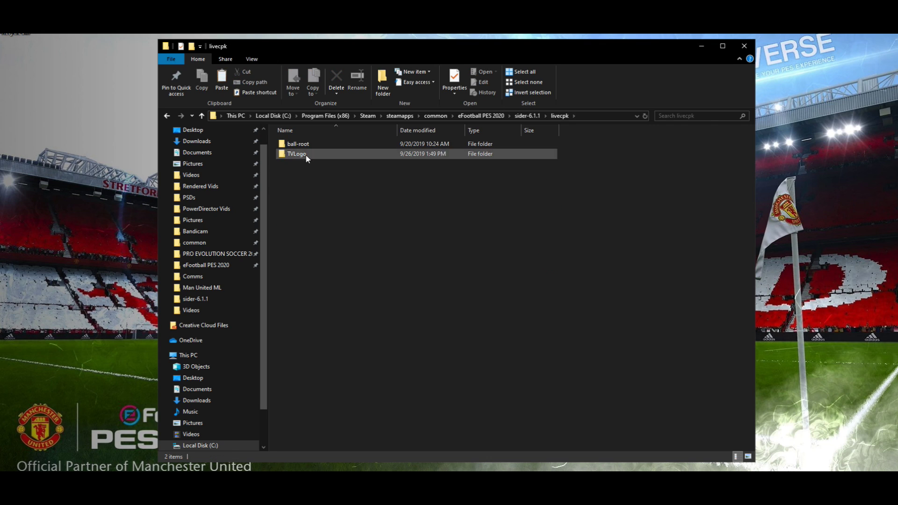
key(alt+Left)
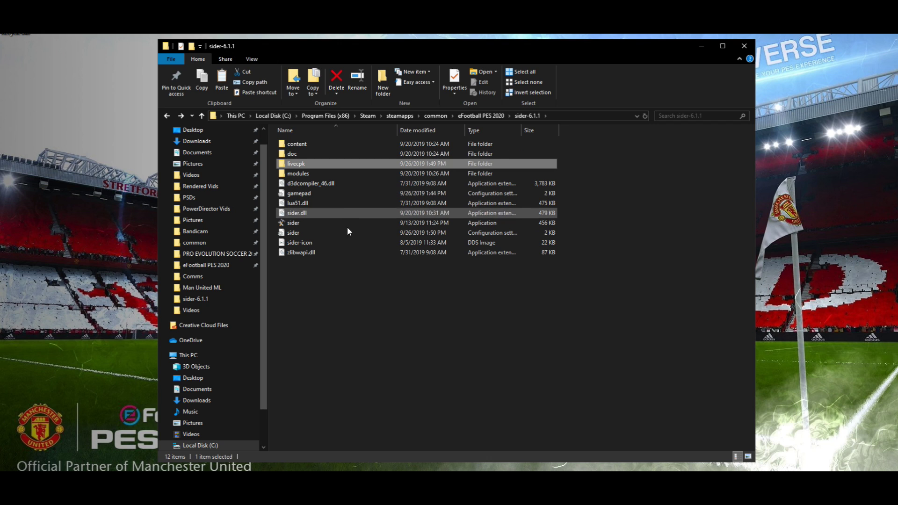
Step: Open sider.ini to verify the cpk.root TVLogo line, then close it
double_click(347, 231)
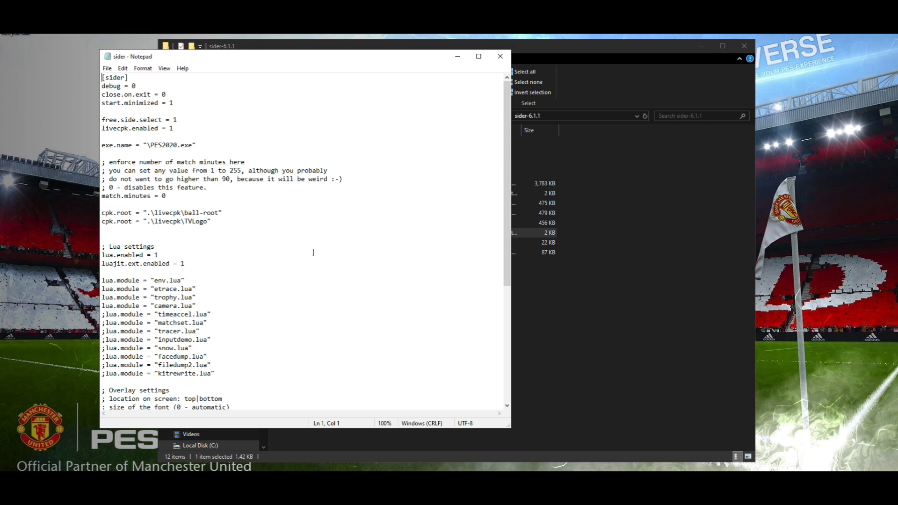
drag(213, 221, 91, 222)
click(269, 222)
click(500, 56)
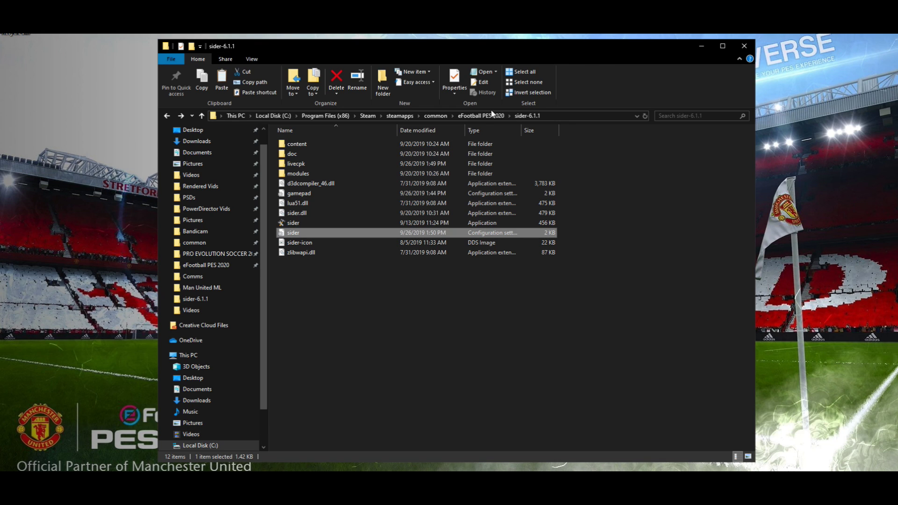
click(431, 262)
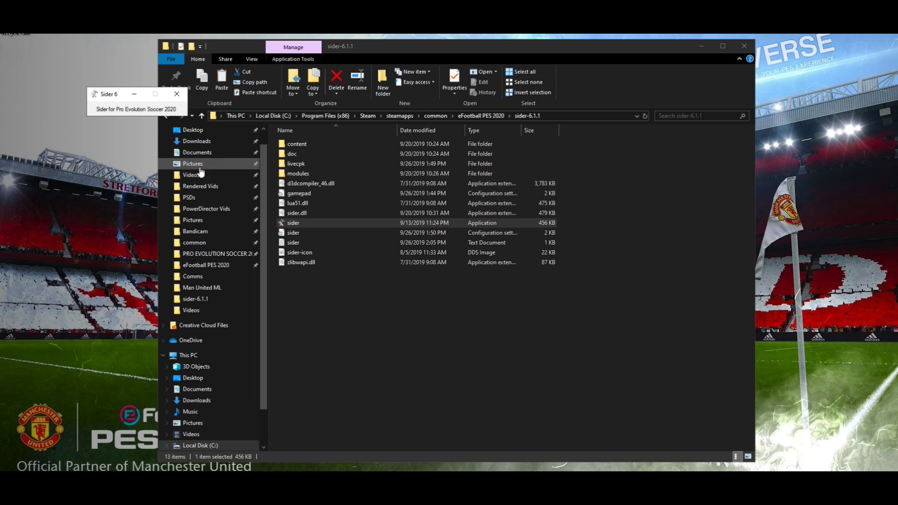
Step: Move the Sider 6 window over the file list
drag(109, 99, 458, 298)
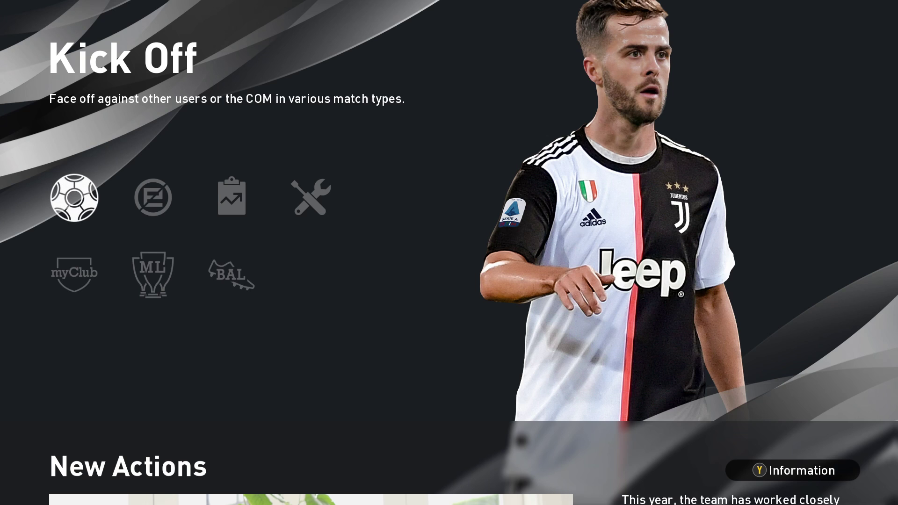
Step: Show the Sider overlay with Ctrl+` and cycle its modules through trophy.lua and camera.lua
key(ctrl+grave)
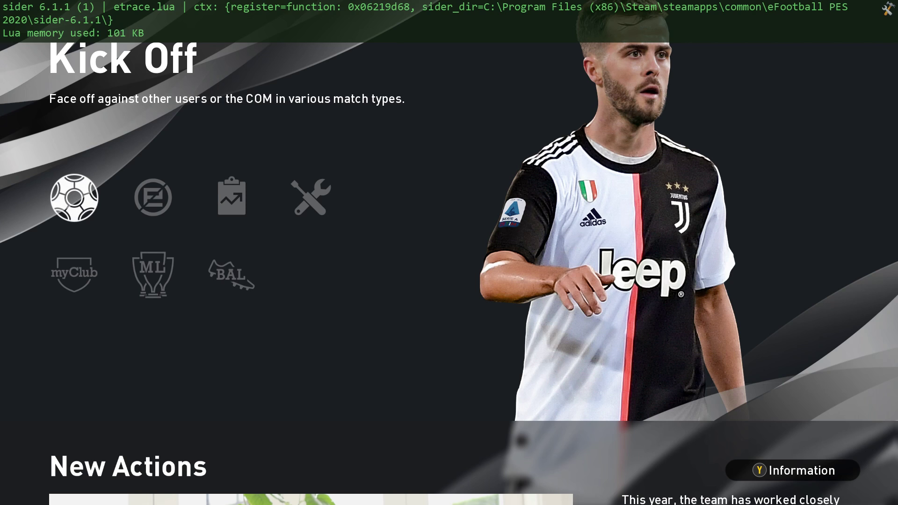
key(1)
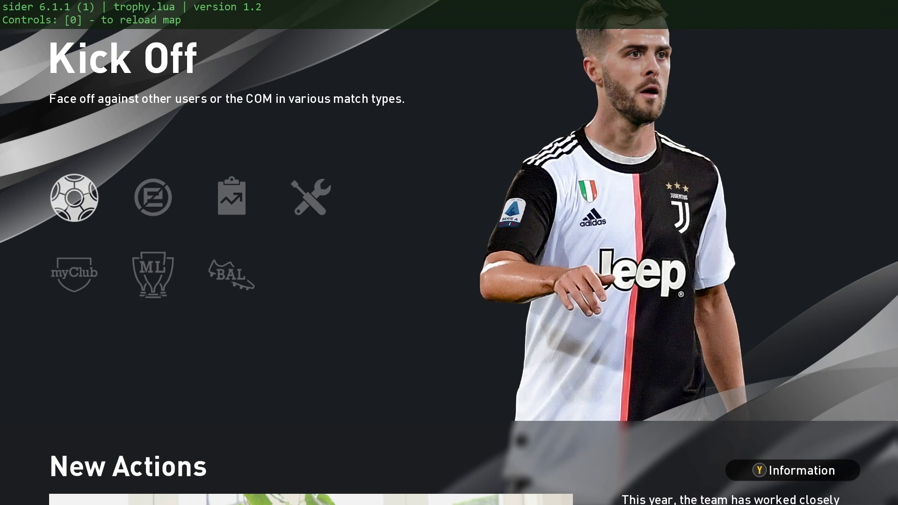
key(1)
key(1)
key(1)
key(1)
key(1)
key(1)
key(1)
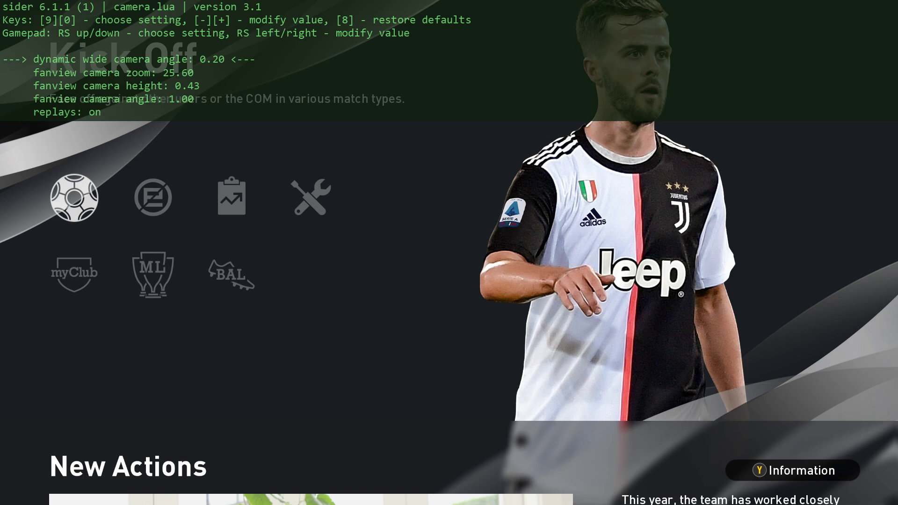
key(1)
key(1)
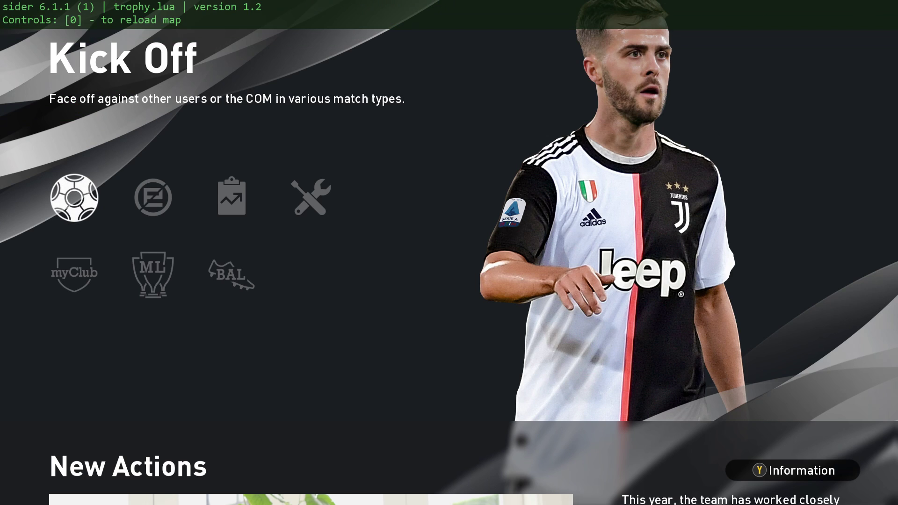
key(1)
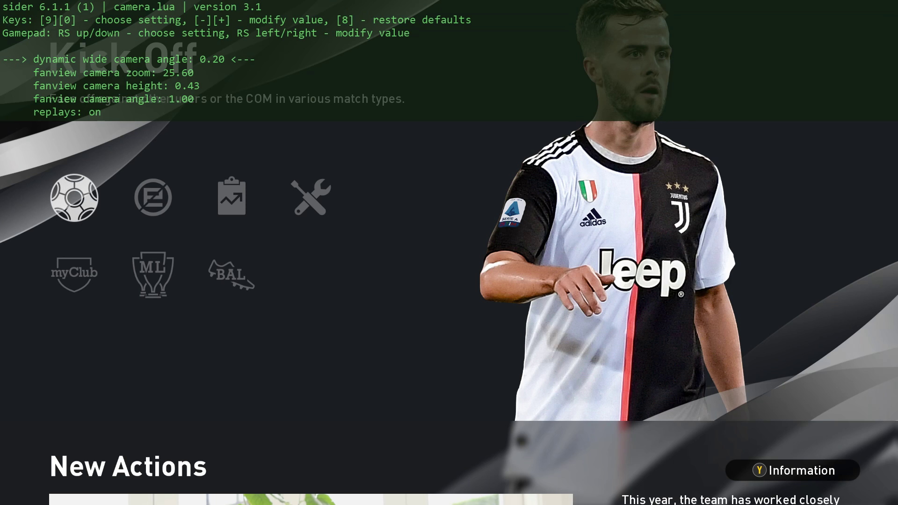